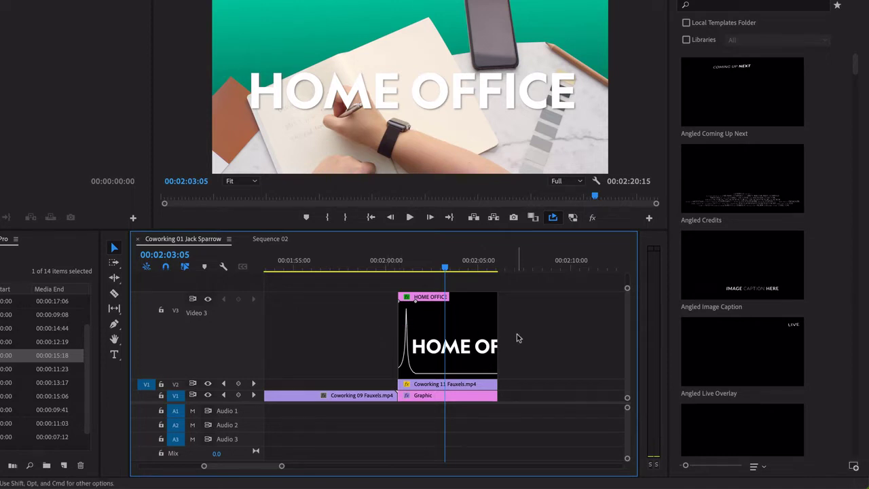
Step: Move the playhead back to 00:02:02:06 and select the HOME OFFICE title and Graphic clip
{"action": "key", "text": "j"}
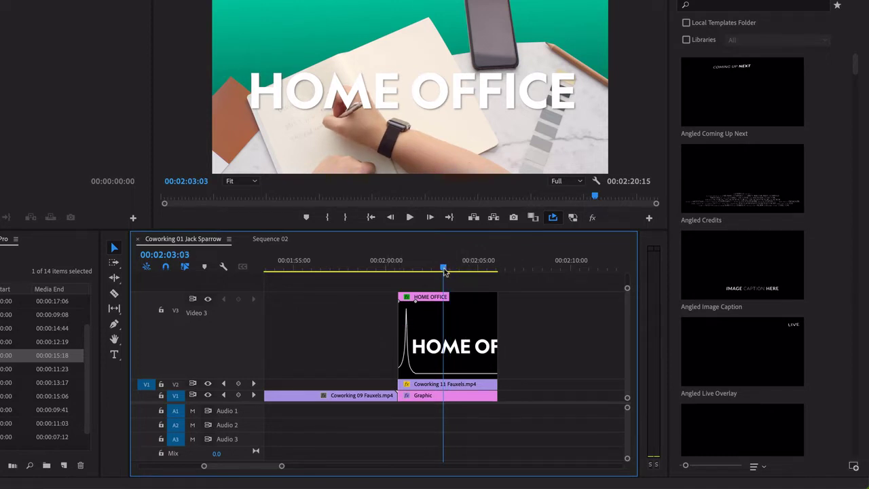
{"action": "key", "text": "k"}
{"action": "left_click", "coordinate": [452, 347]}
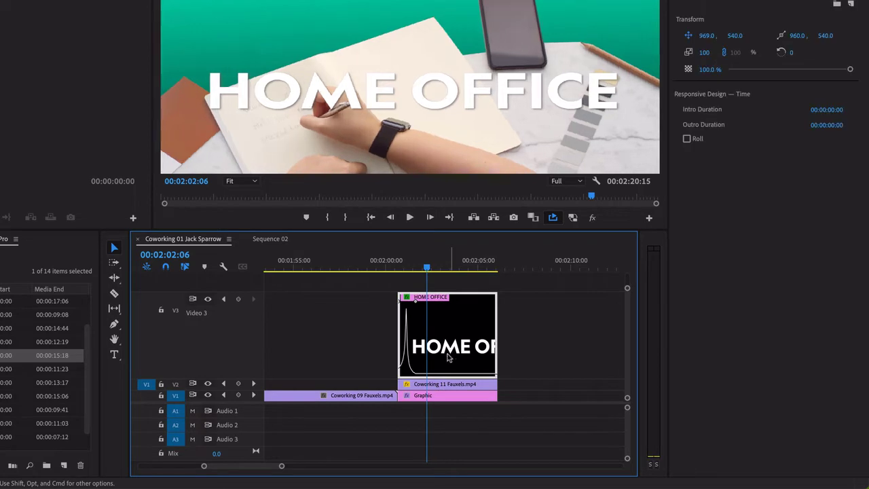
{"action": "left_click", "coordinate": [450, 399]}
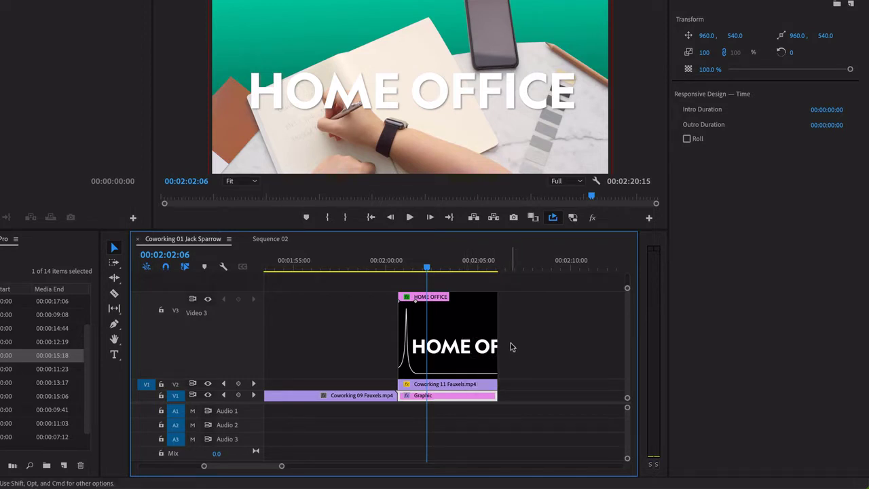
Step: Nest the HOME OFFICE, Coworking 11 and Graphic clips into a sequence named 'Outro'
{"action": "left_click_drag", "start_coordinate": [522, 327], "coordinate": [499, 397]}
{"action": "right_click", "coordinate": [449, 344]}
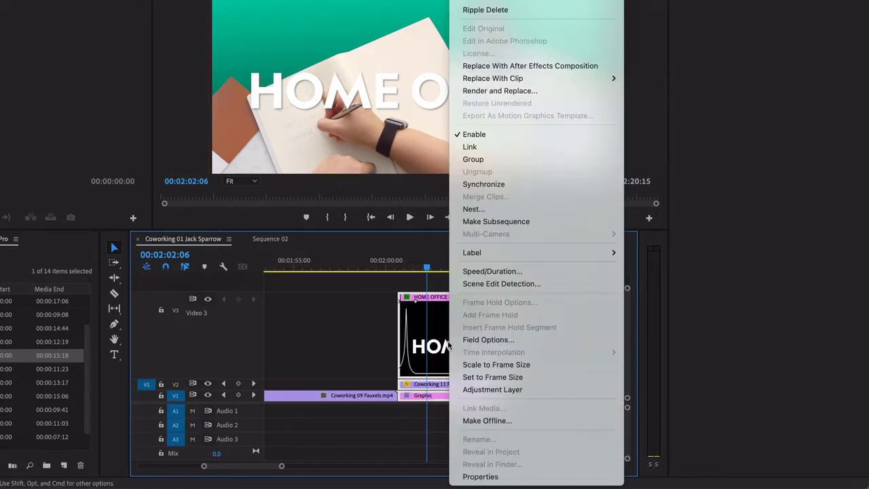
{"action": "left_click", "coordinate": [488, 209]}
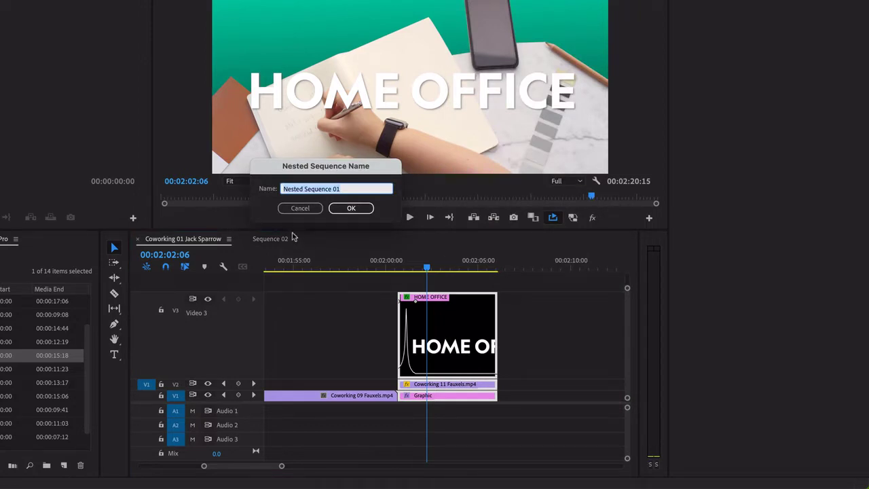
{"action": "type", "text": "Outro"}
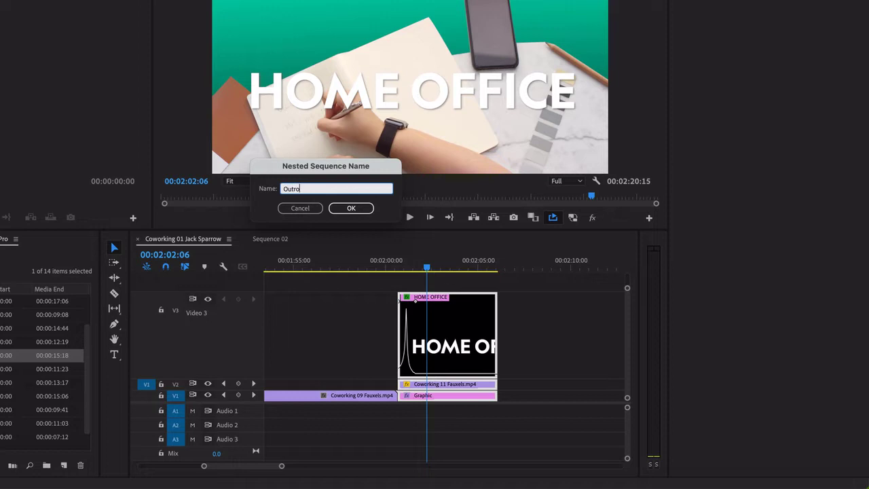
{"action": "left_click", "coordinate": [371, 207]}
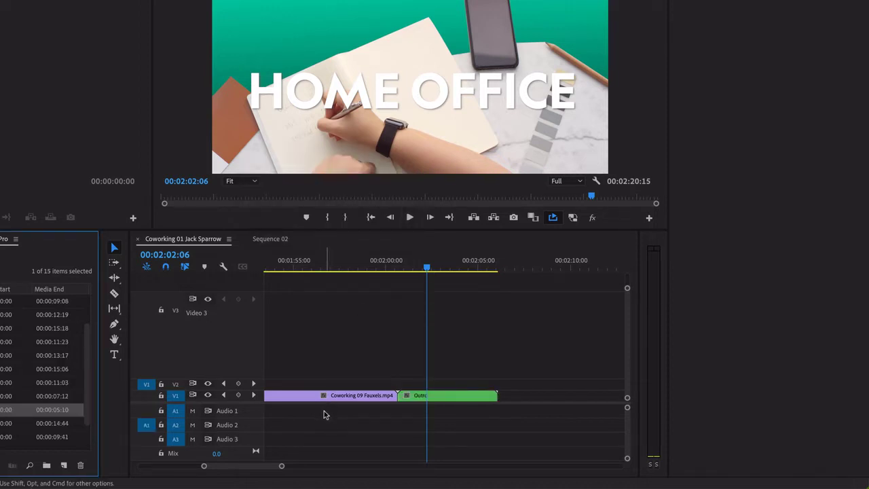
{"action": "left_click", "coordinate": [454, 398]}
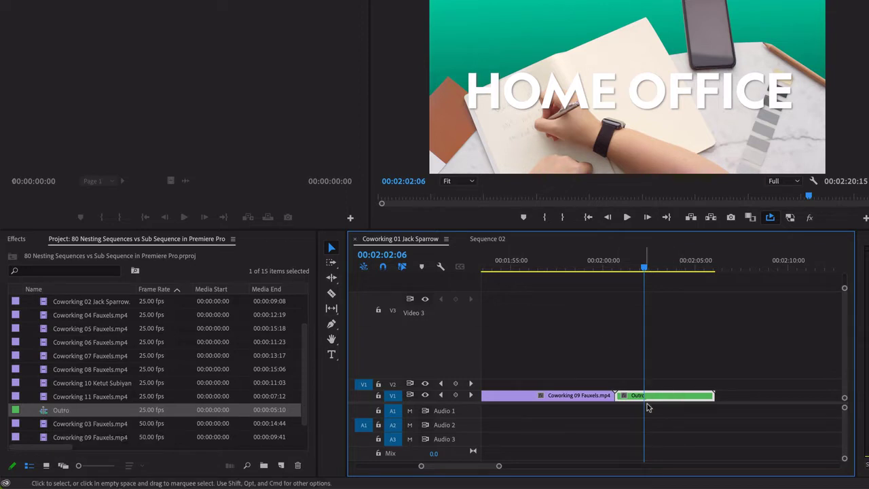
Step: Undo the nest and make a subsequence from the three separate ending clips
{"action": "key", "text": "super+z"}
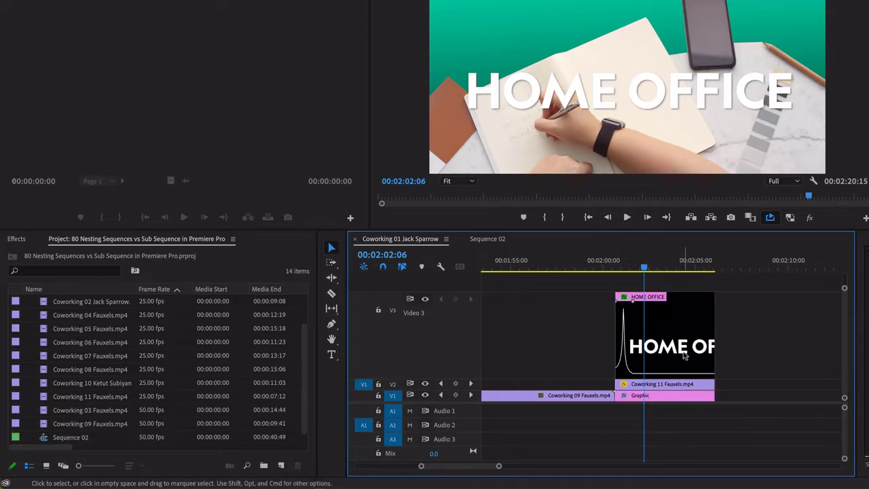
{"action": "left_click_drag", "start_coordinate": [741, 335], "coordinate": [688, 401]}
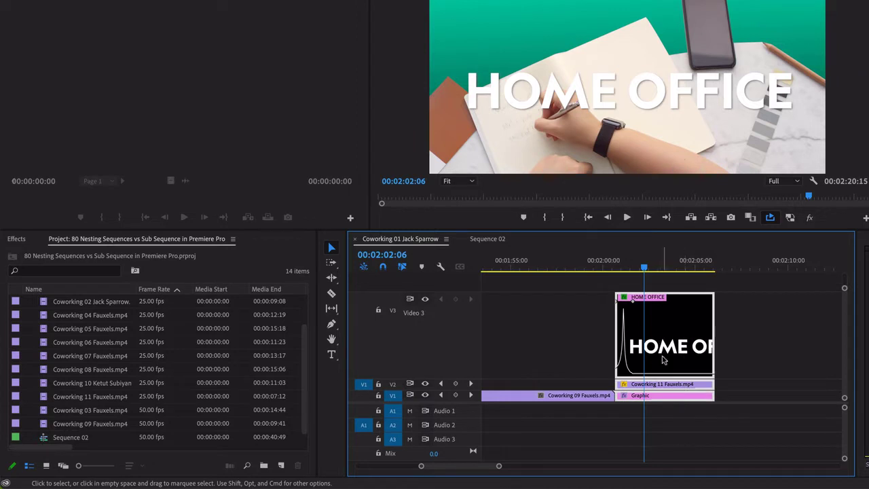
{"action": "right_click", "coordinate": [682, 353]}
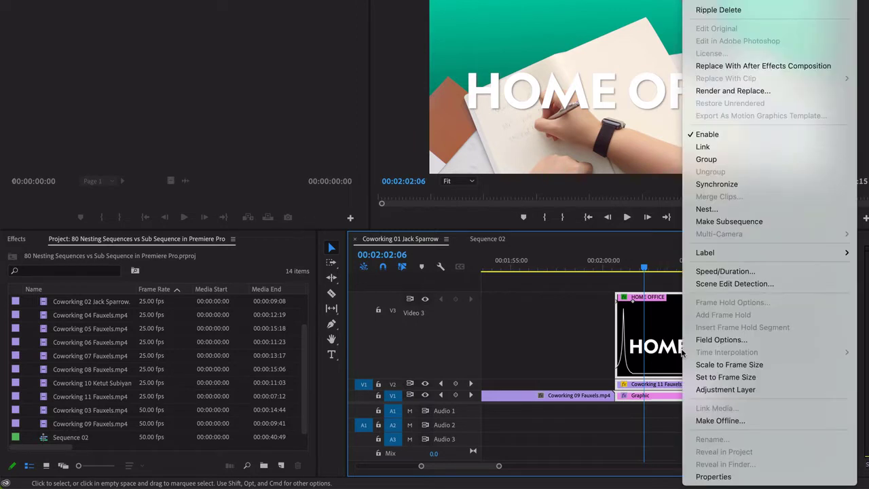
{"action": "left_click", "coordinate": [706, 222]}
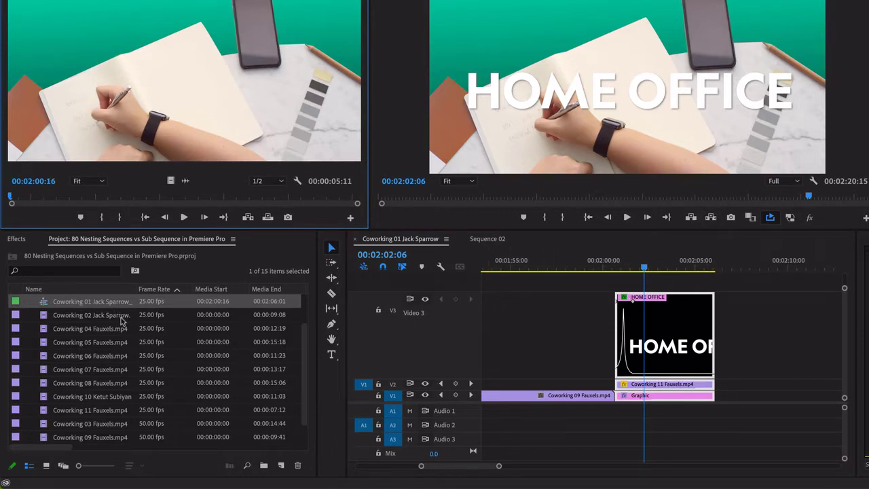
Step: Rename the new subsequence 'Outro', then reselect the three ending clips and the Outro item
{"action": "left_click", "coordinate": [85, 303]}
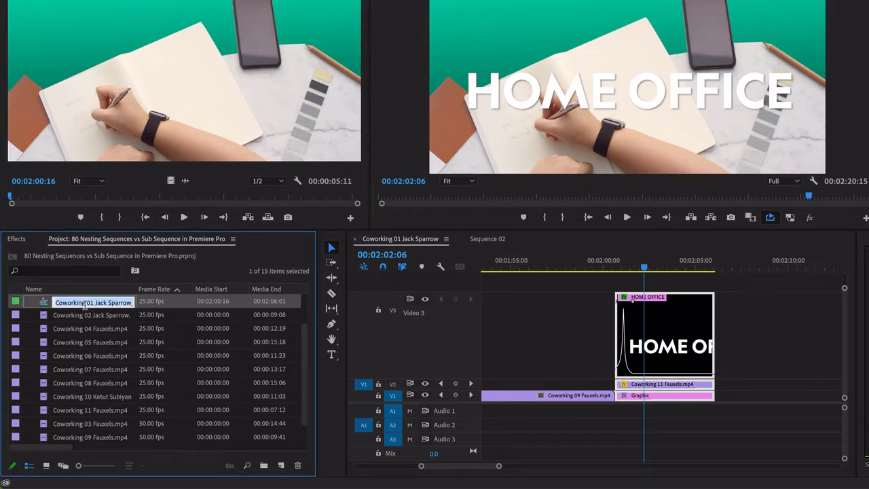
{"action": "type", "text": "0"}
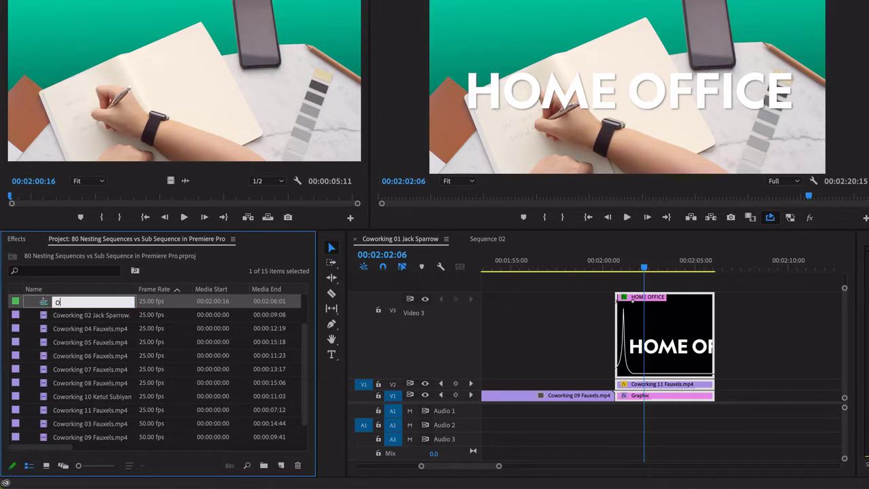
{"action": "type", "text": "utro"}
{"action": "key", "text": "Tab"}
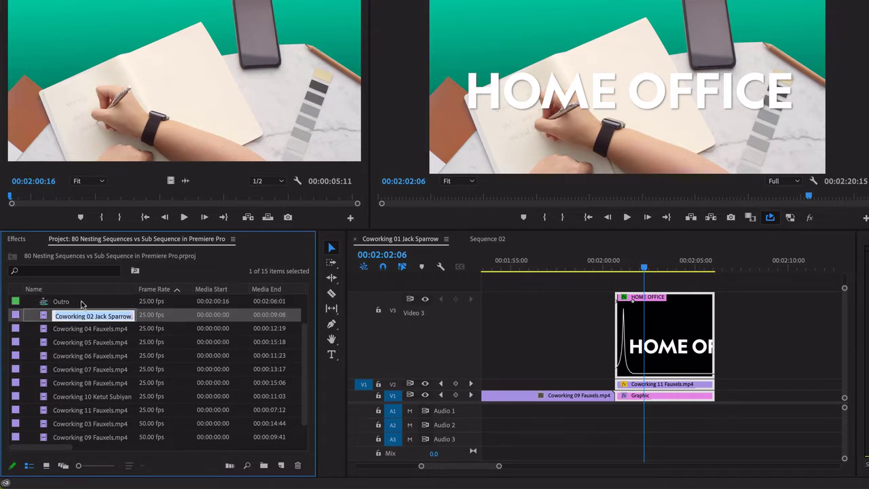
{"action": "left_click", "coordinate": [739, 340]}
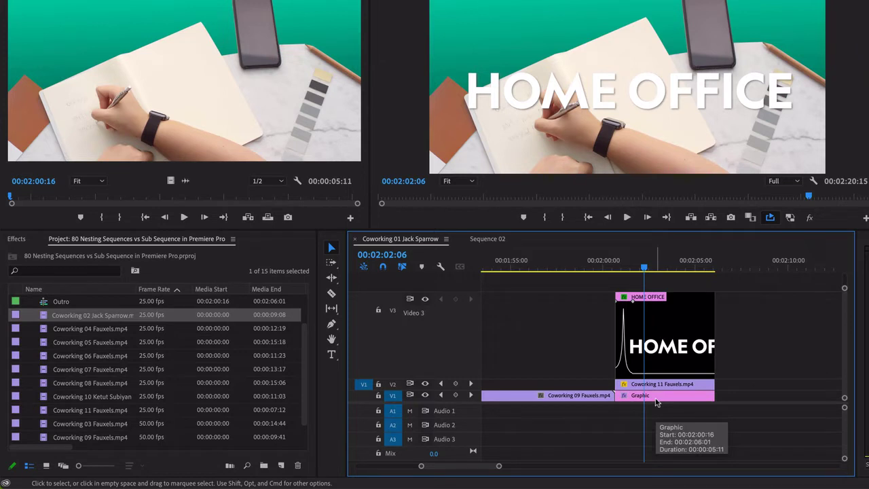
{"action": "left_click_drag", "start_coordinate": [738, 340], "coordinate": [676, 404]}
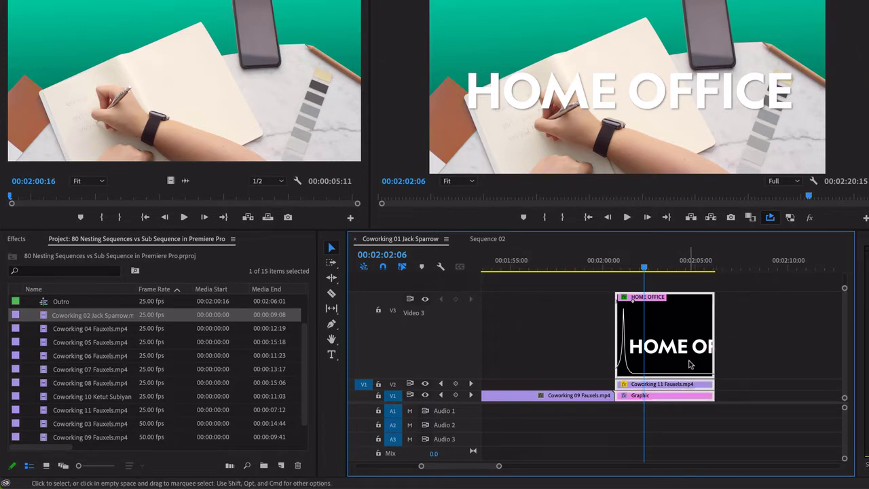
{"action": "left_click", "coordinate": [58, 302]}
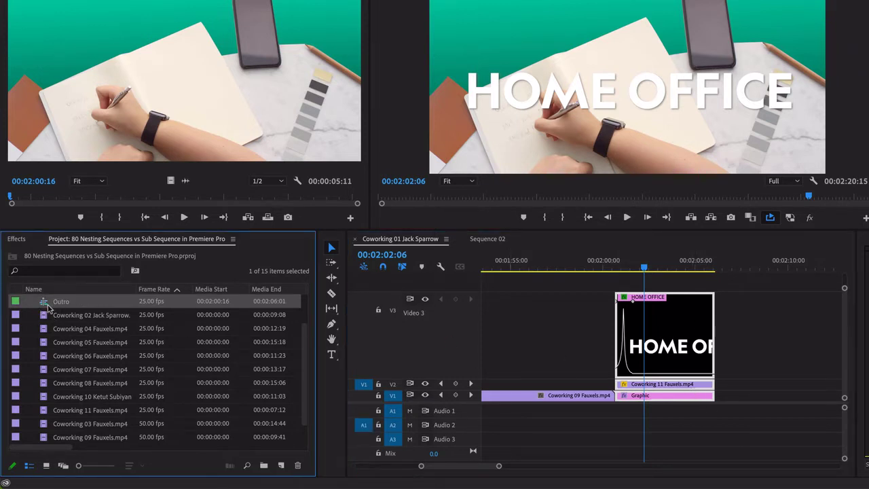
Step: Place the Outro subsequence at the end of Sequence 02's V1, then return to Coworking 01 Jack Sparrow
{"action": "left_click", "coordinate": [495, 240]}
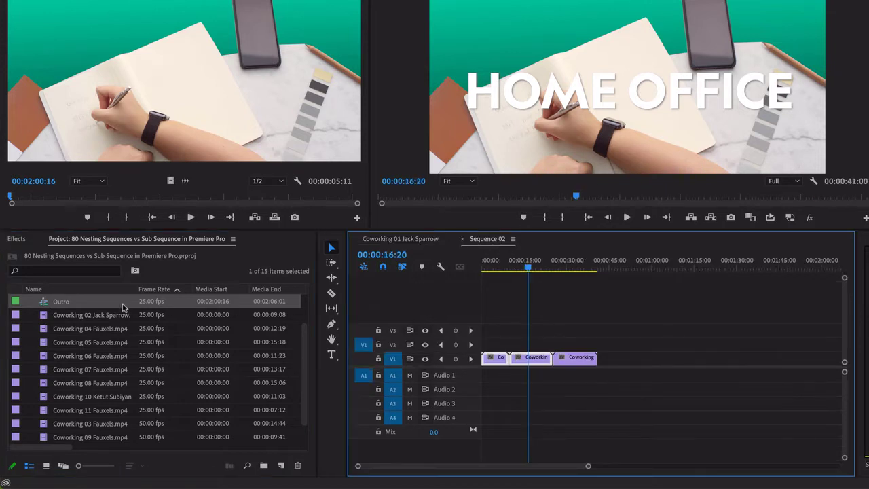
{"action": "left_click_drag", "start_coordinate": [43, 304], "coordinate": [600, 358]}
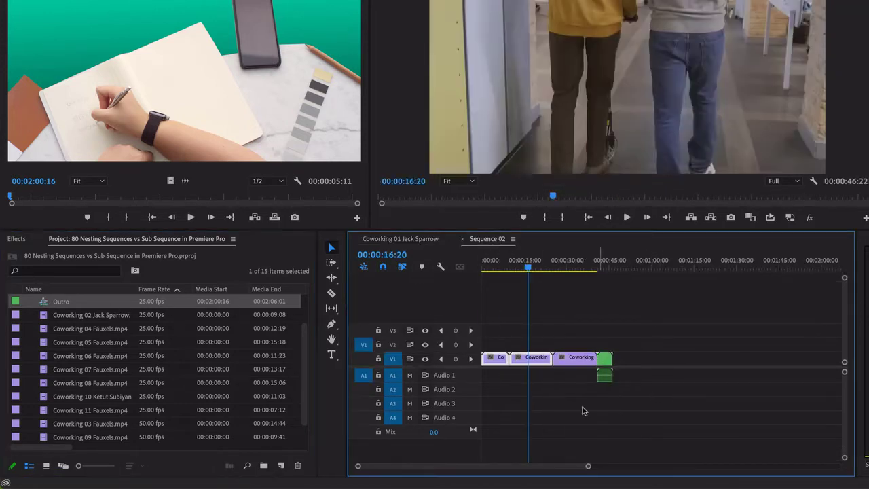
{"action": "left_click", "coordinate": [603, 360]}
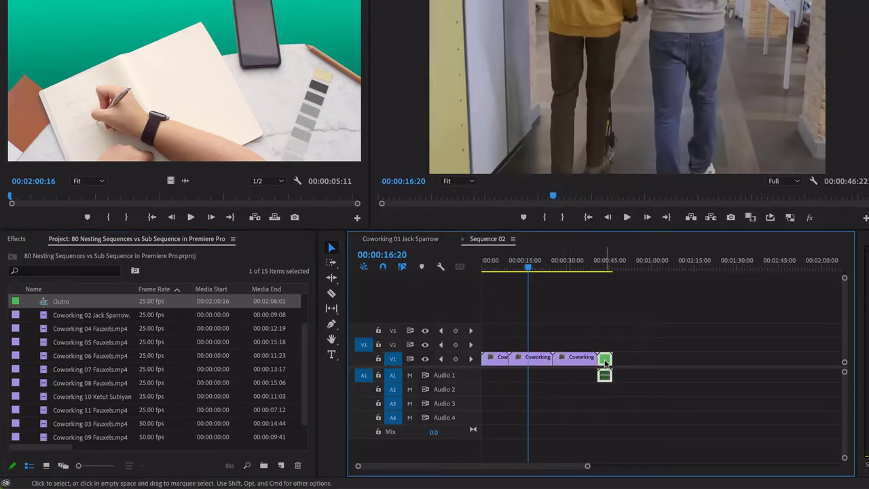
{"action": "left_click", "coordinate": [418, 240]}
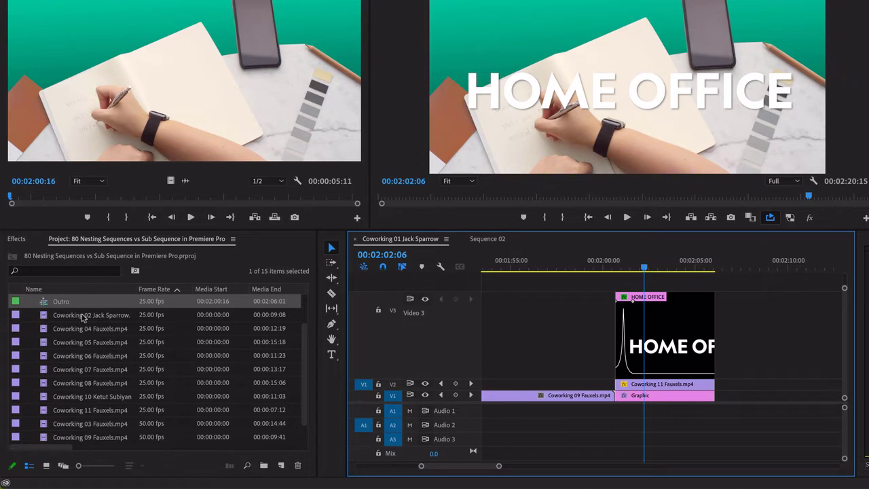
Step: Nest the three ending clips again, producing the green Outro2 sequence, and select Outro and Outro2 in the project
{"action": "left_click_drag", "start_coordinate": [764, 288], "coordinate": [677, 356]}
{"action": "right_click", "coordinate": [677, 356]}
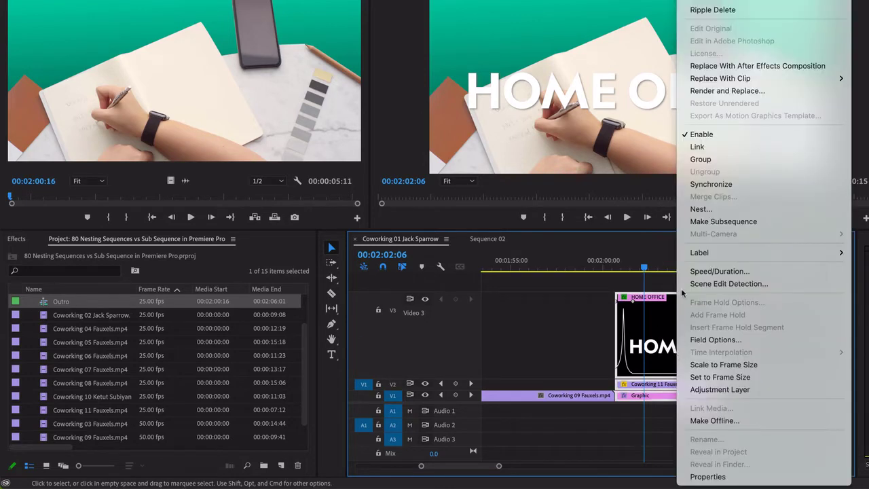
{"action": "left_click", "coordinate": [706, 209]}
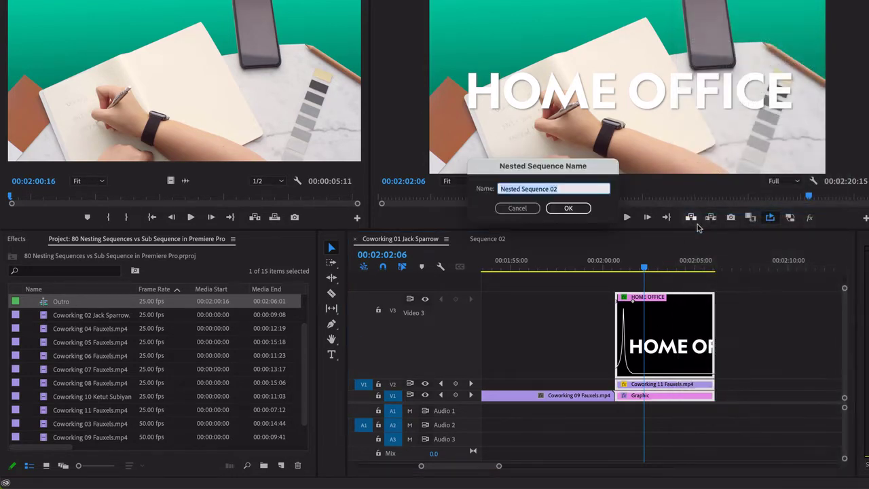
{"action": "type", "text": "Outro2"}
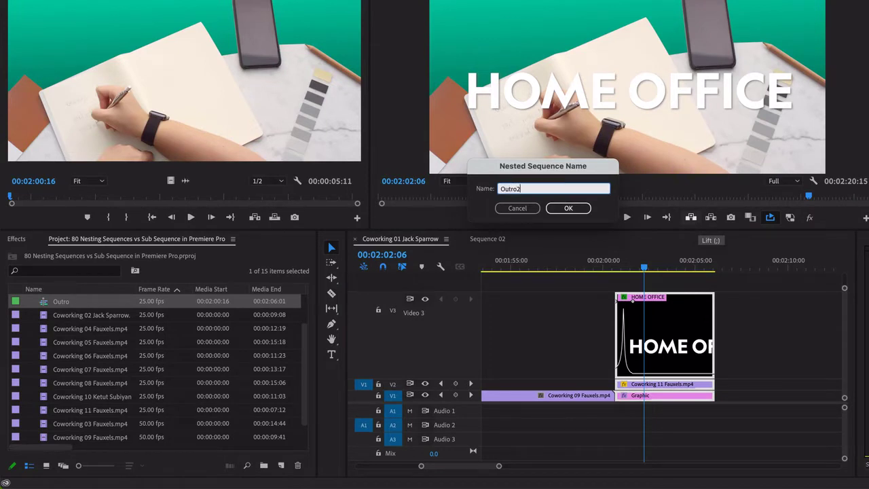
{"action": "key", "text": "Return"}
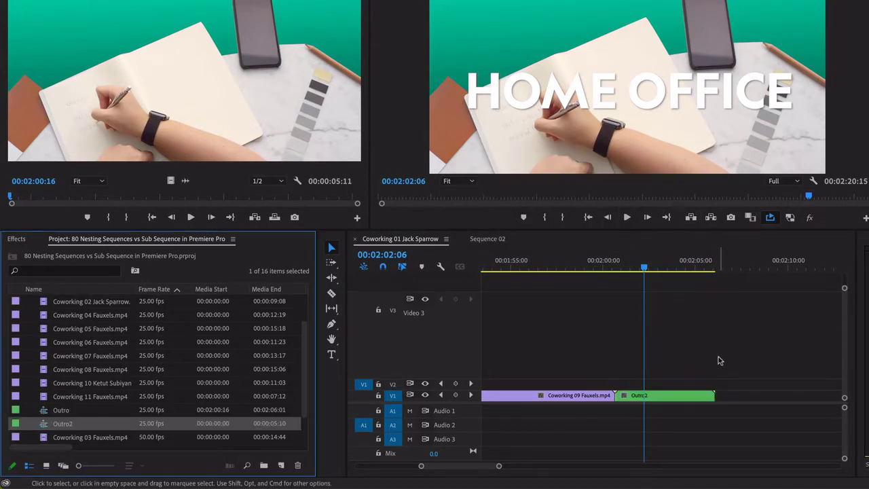
{"action": "left_click", "coordinate": [59, 411]}
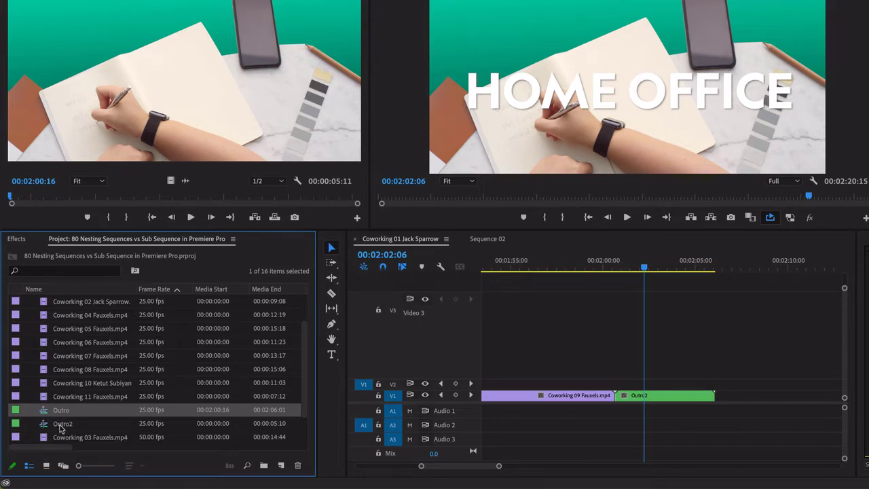
{"action": "left_click", "coordinate": [59, 425]}
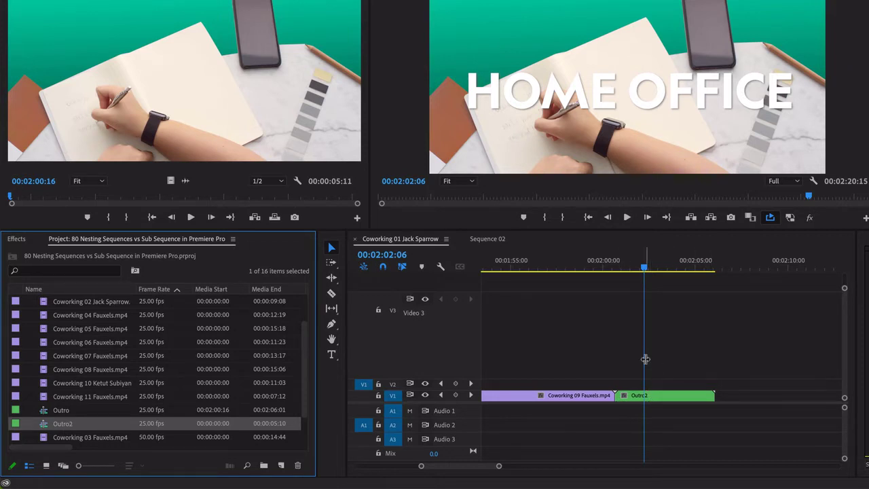
Step: Replace the Outro clip at the end of Sequence 02 with the Outro2 nest, then return to Coworking 01
{"action": "left_click", "coordinate": [489, 238]}
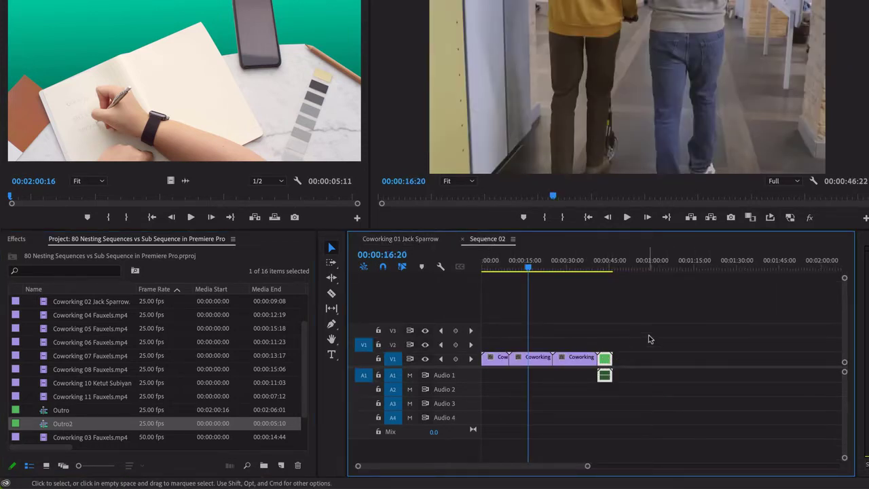
{"action": "left_click", "coordinate": [604, 357]}
{"action": "key", "text": "Delete"}
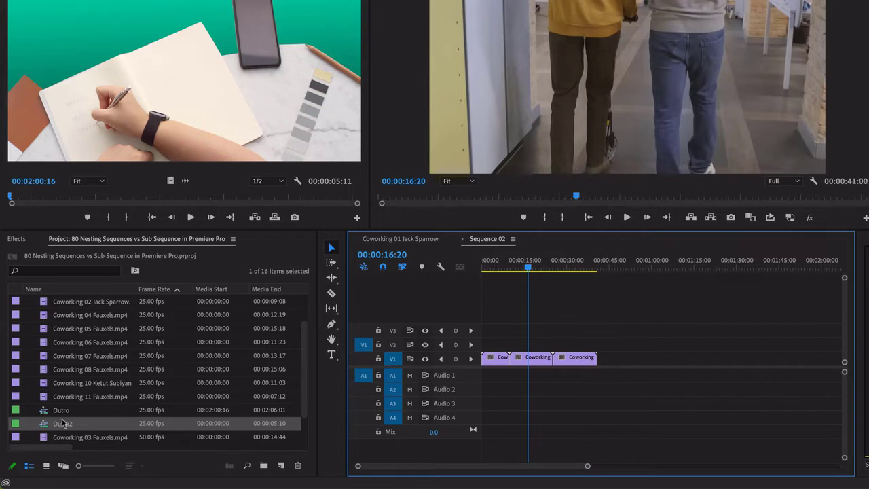
{"action": "left_click_drag", "start_coordinate": [62, 422], "coordinate": [605, 366]}
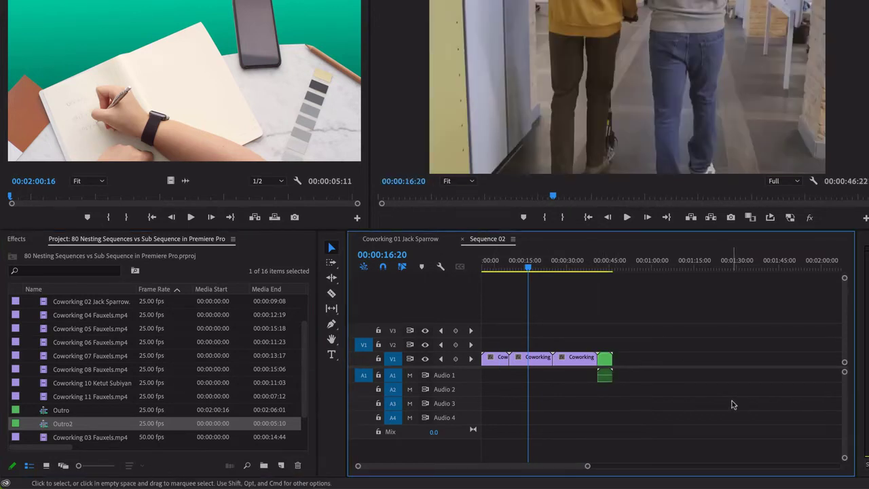
{"action": "left_click", "coordinate": [400, 239]}
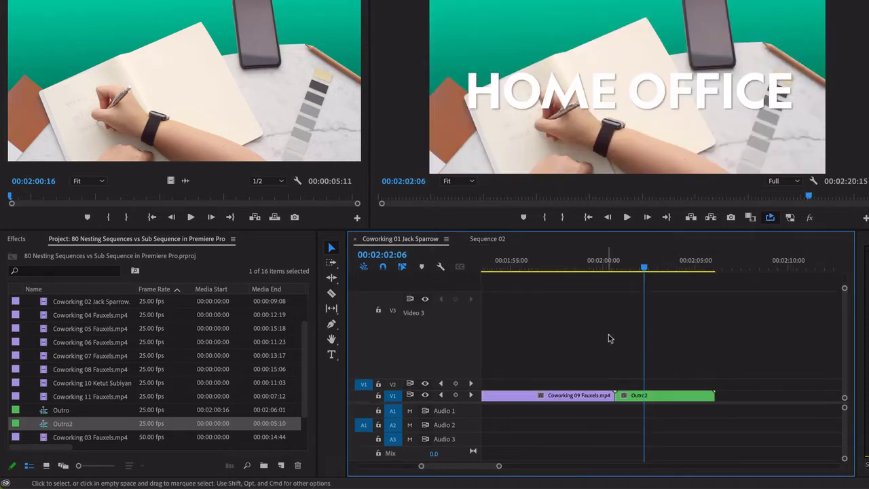
{"action": "left_click", "coordinate": [650, 396]}
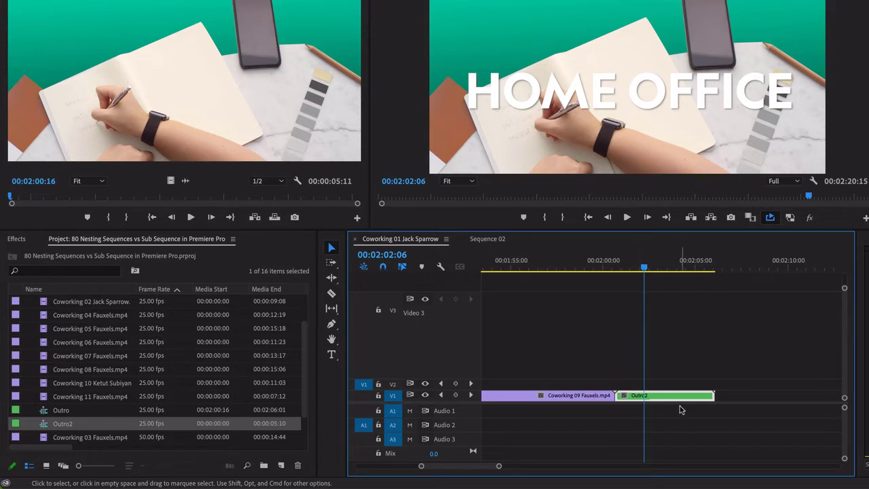
Step: Open the Outro2 nest and move the playhead to 00:00:02:20 where the title shows
{"action": "double_click", "coordinate": [652, 396]}
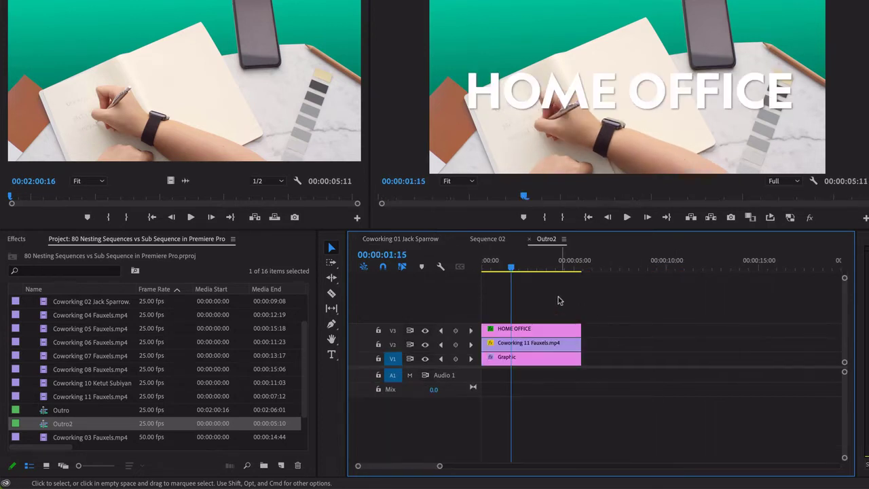
{"action": "left_click", "coordinate": [523, 263]}
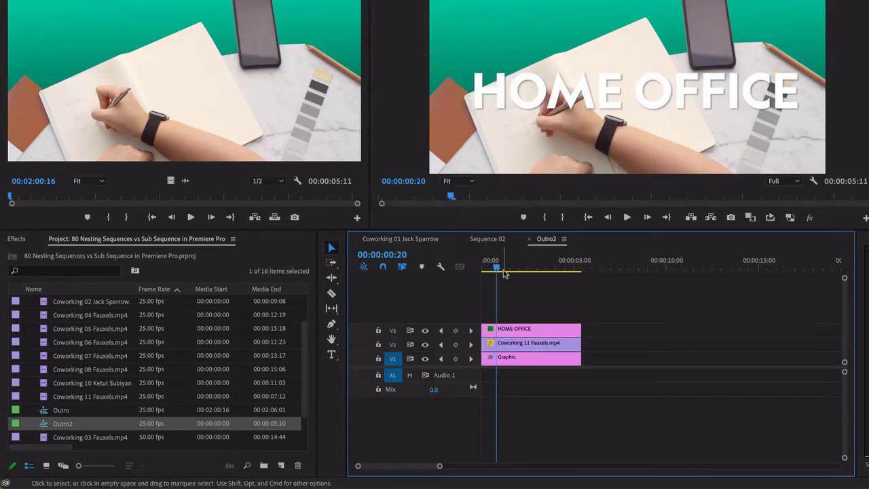
{"action": "left_click", "coordinate": [514, 269]}
{"action": "left_click_drag", "start_coordinate": [516, 271], "coordinate": [532, 270]}
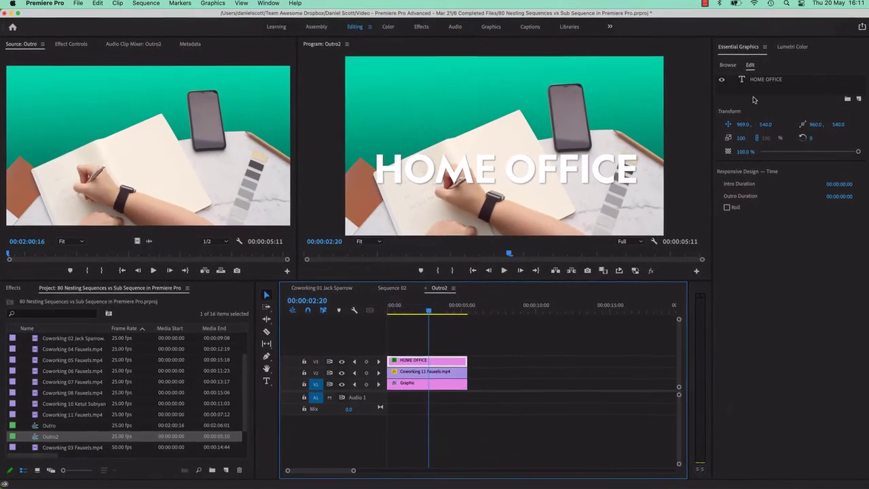
Step: Set the HOME OFFICE title's fill to bright red, then return to Coworking 01 Jack Sparrow
{"action": "left_click", "coordinate": [771, 80]}
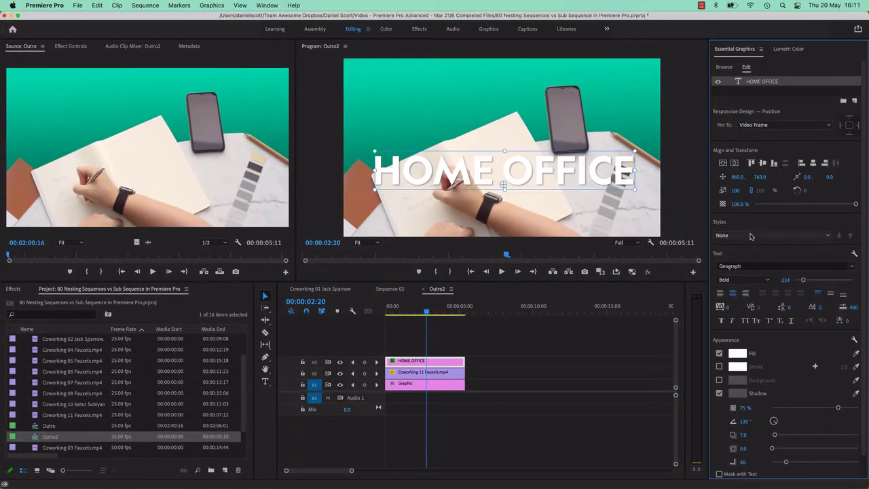
{"action": "left_click", "coordinate": [737, 353]}
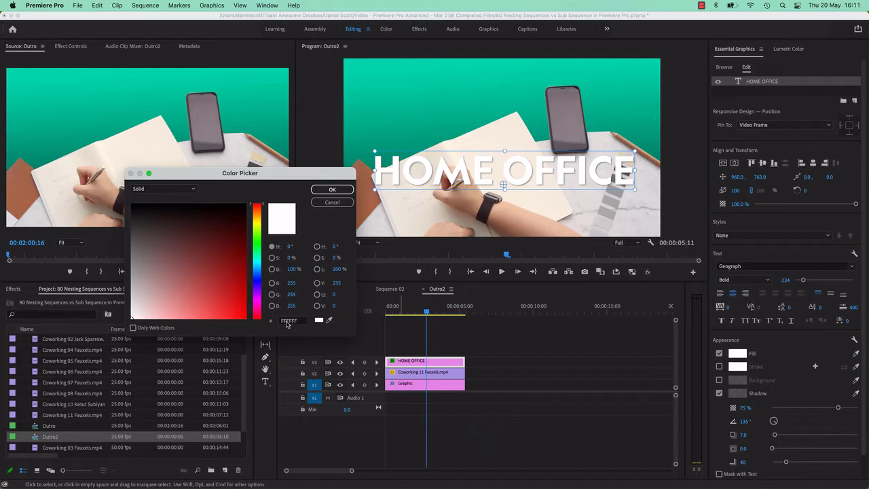
{"action": "left_click", "coordinate": [210, 226]}
{"action": "left_click_drag", "start_coordinate": [210, 226], "coordinate": [245, 205]}
{"action": "left_click", "coordinate": [332, 190]}
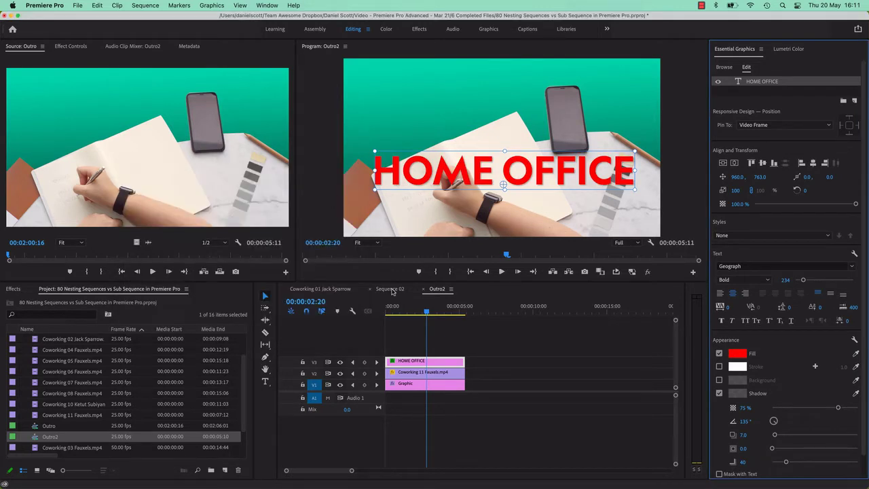
{"action": "left_click", "coordinate": [333, 290]}
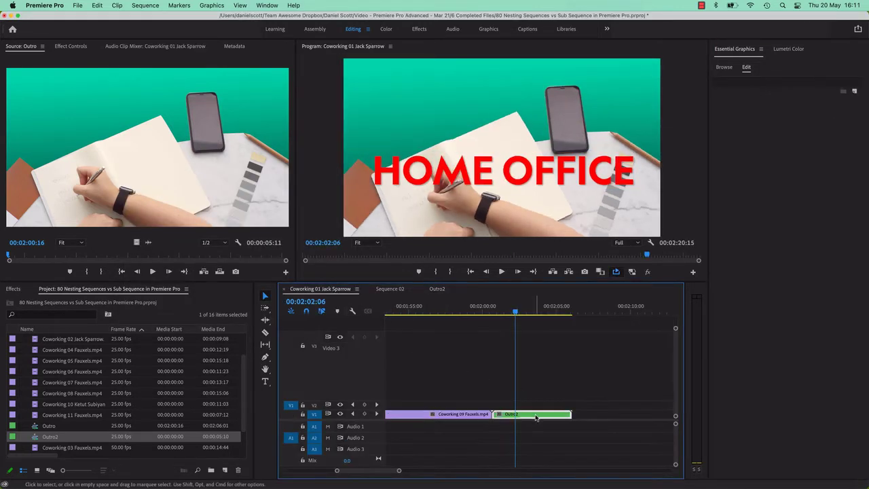
Step: Show Sequence 02 and move the playhead into the green Outro2 clip
{"action": "left_click", "coordinate": [393, 289]}
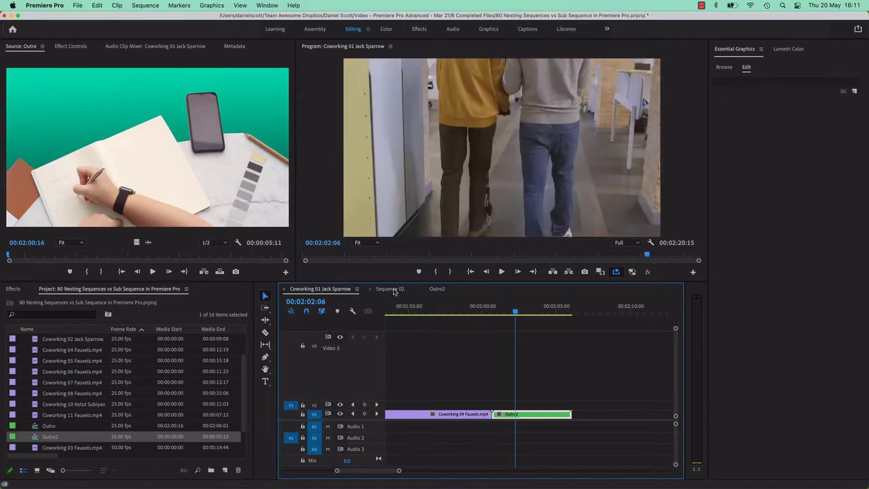
{"action": "left_click", "coordinate": [471, 307]}
{"action": "left_click_drag", "start_coordinate": [470, 307], "coordinate": [484, 306]}
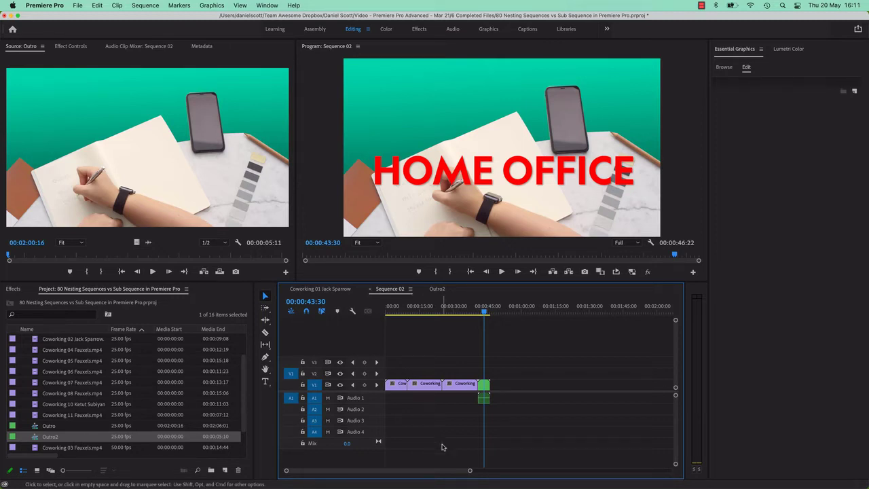
Step: Open the recent project Show Ep01 - Logo V2_2.prproj
{"action": "left_click", "coordinate": [77, 5]}
{"action": "mouse_move", "coordinate": [117, 59]}
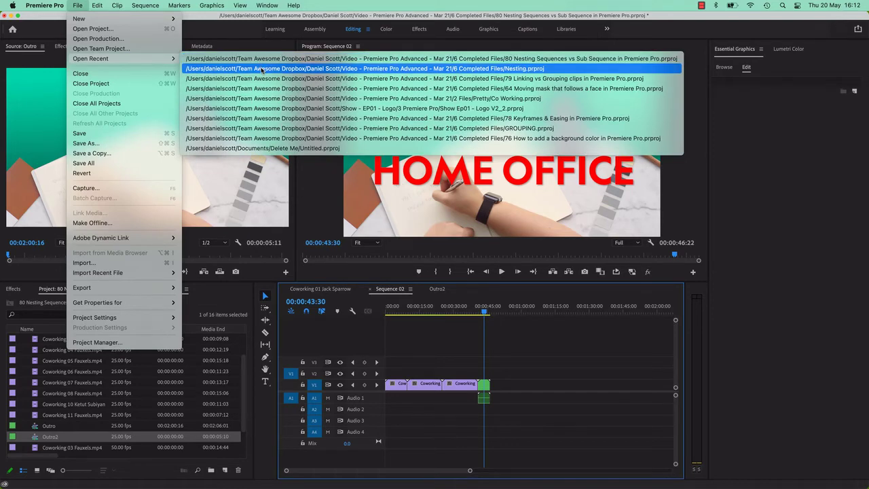
{"action": "left_click", "coordinate": [266, 109]}
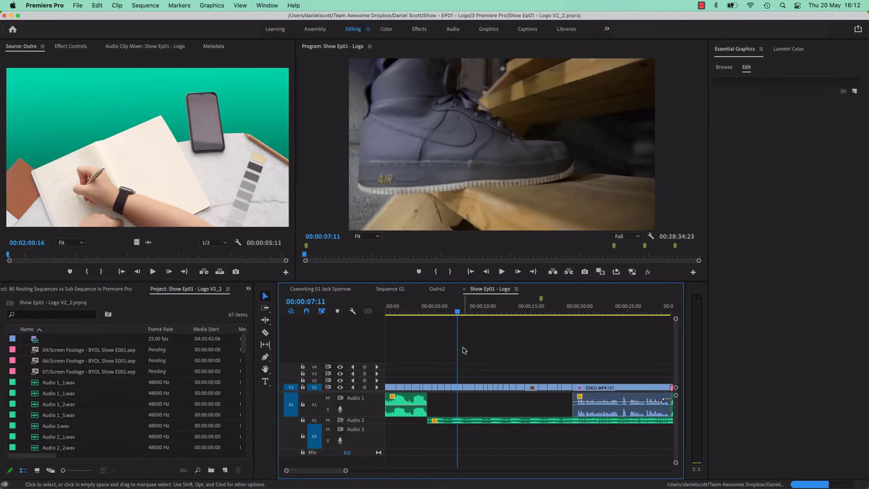
Step: Play the Show Ep01 - Logo sequence from the beginning, then stop playback
{"action": "left_click_drag", "start_coordinate": [425, 312], "coordinate": [418, 313]}
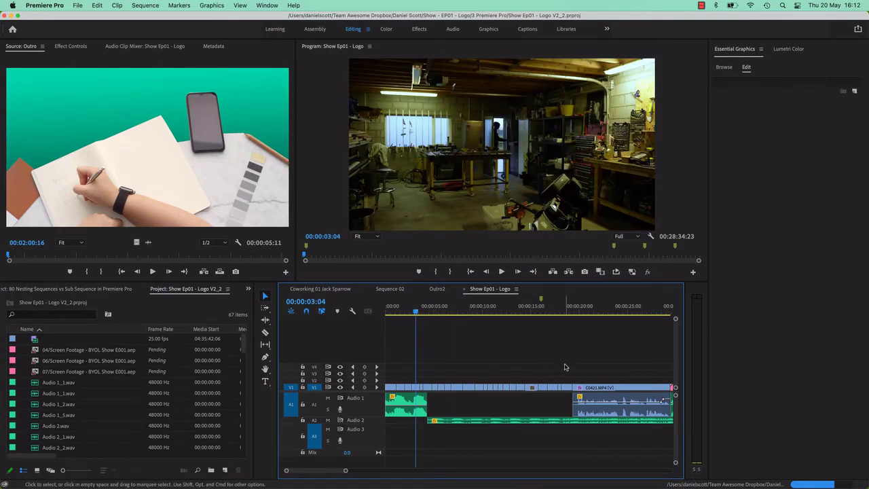
{"action": "key", "text": "Home"}
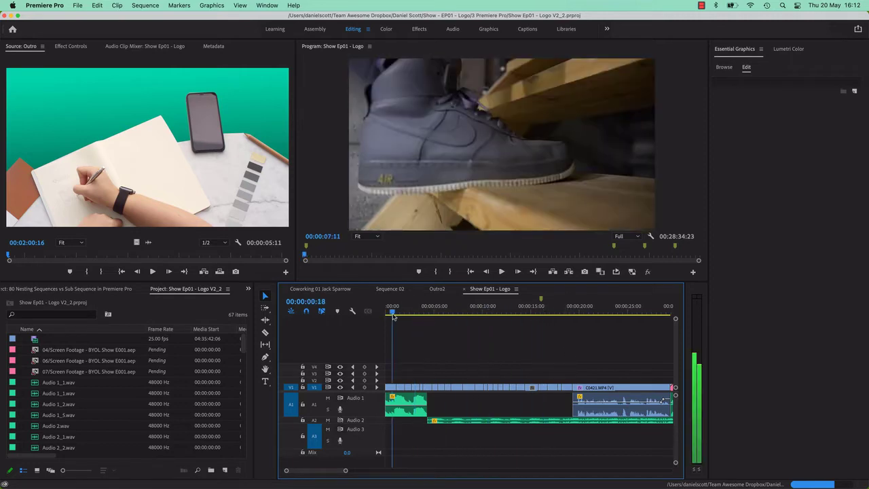
{"action": "key", "text": "space"}
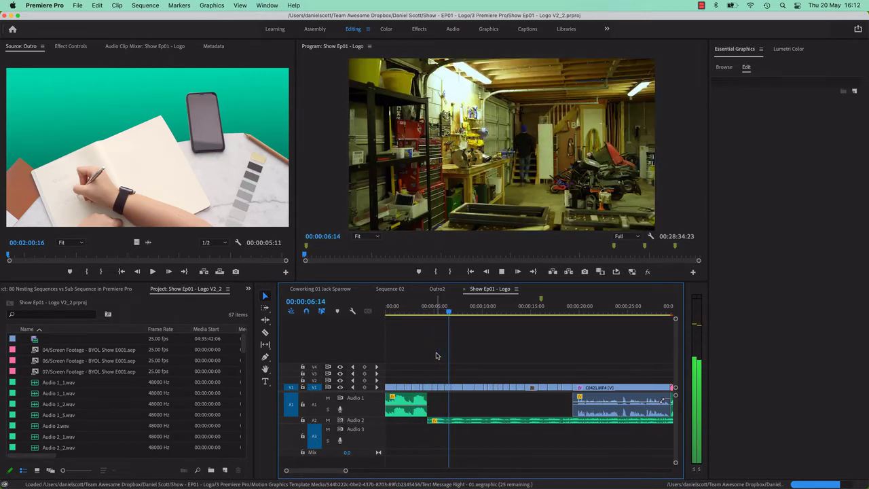
{"action": "key", "text": "space"}
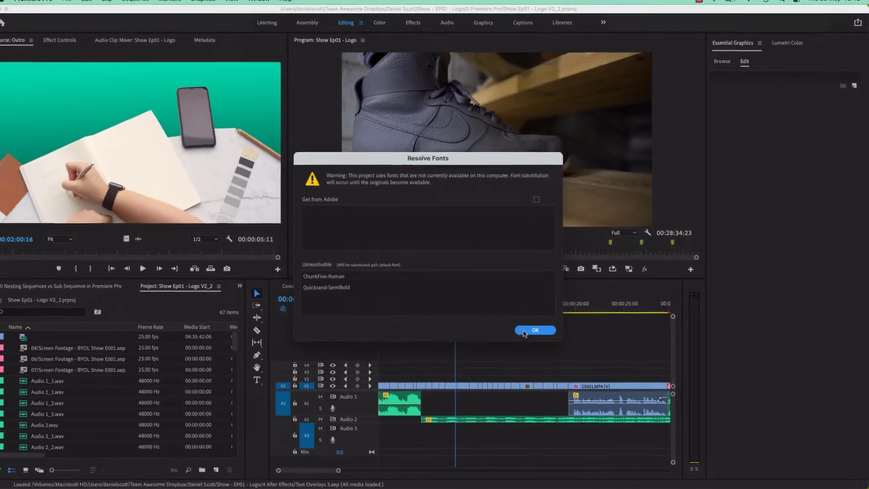
Step: Dismiss the missing-fonts warning and nest all V1 clips as 'Nested Sequence 04'
{"action": "left_click", "coordinate": [524, 331]}
{"action": "left_click_drag", "start_coordinate": [566, 371], "coordinate": [402, 389]}
{"action": "right_click", "coordinate": [298, 362]}
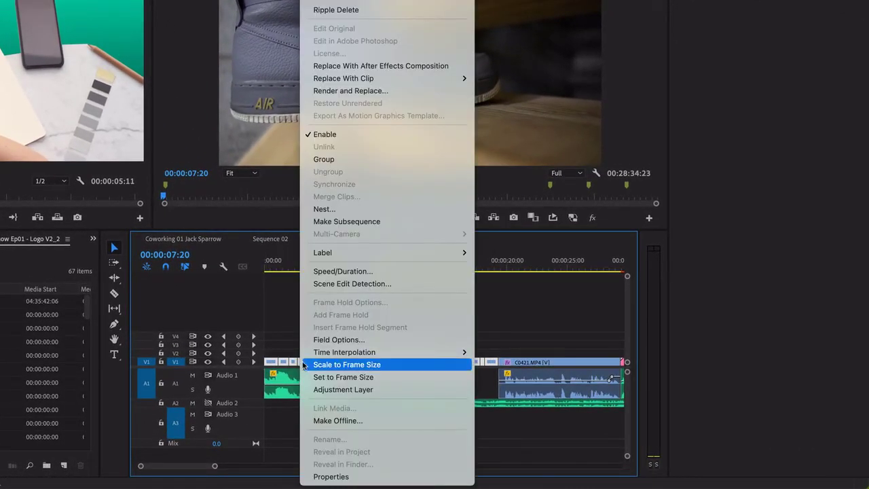
{"action": "left_click", "coordinate": [345, 212]}
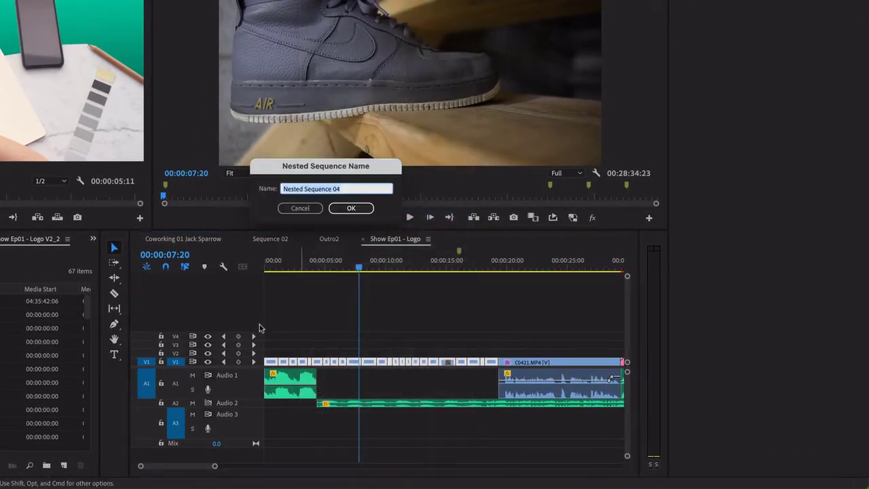
{"action": "left_click", "coordinate": [344, 207]}
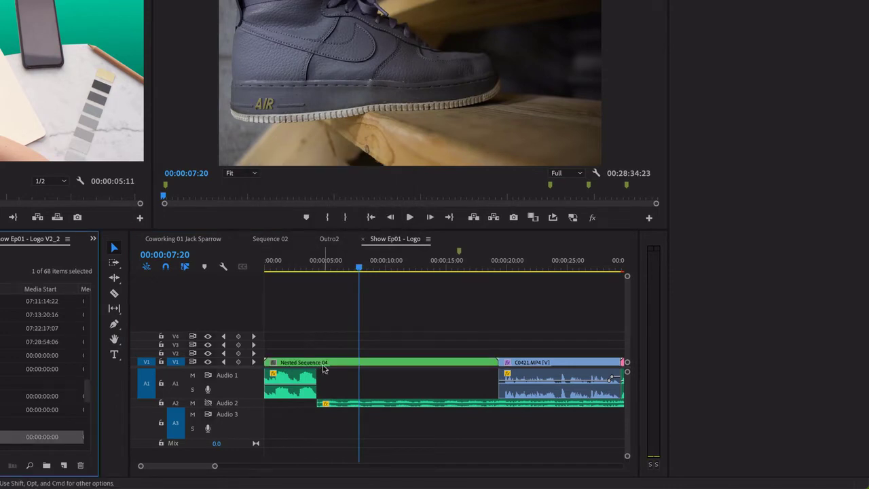
Step: Inspect Nested Sequence 04's contents, return to Show Ep01 - Logo, and undo a trial trim
{"action": "double_click", "coordinate": [325, 365]}
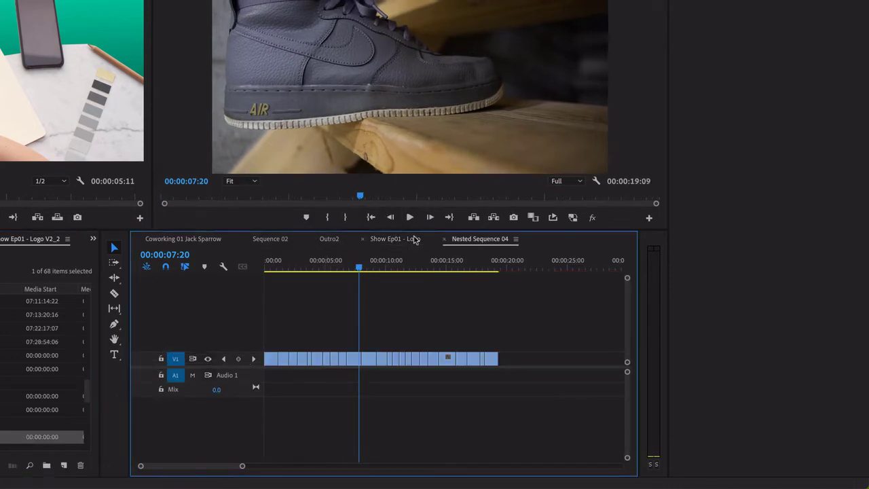
{"action": "left_click", "coordinate": [445, 240]}
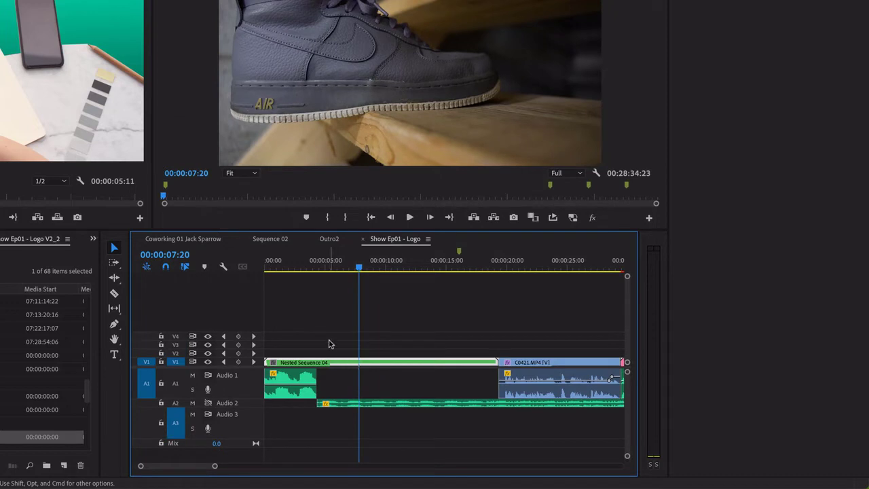
{"action": "left_click", "coordinate": [467, 355]}
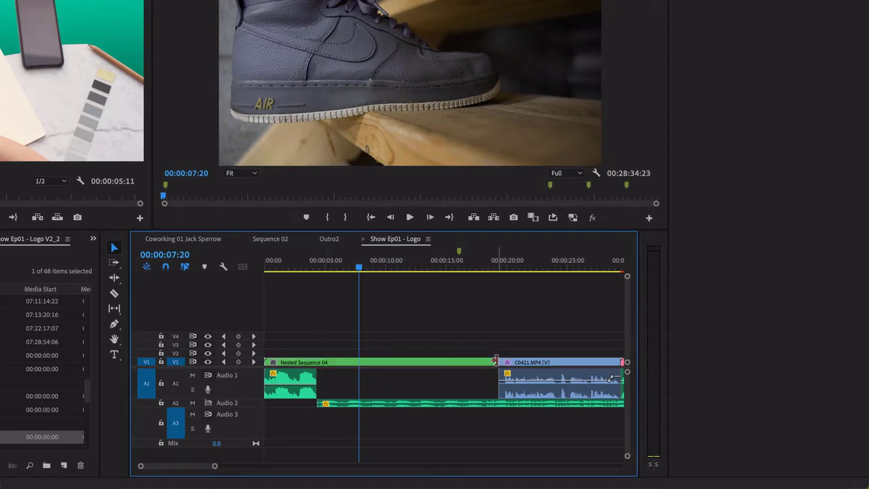
{"action": "left_click_drag", "start_coordinate": [497, 361], "coordinate": [442, 361]}
{"action": "key", "text": "super+z"}
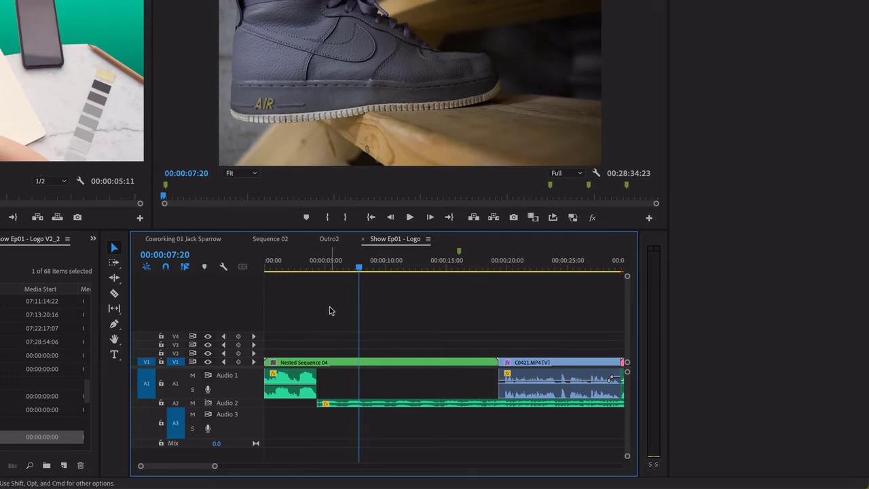
{"action": "left_click", "coordinate": [339, 362]}
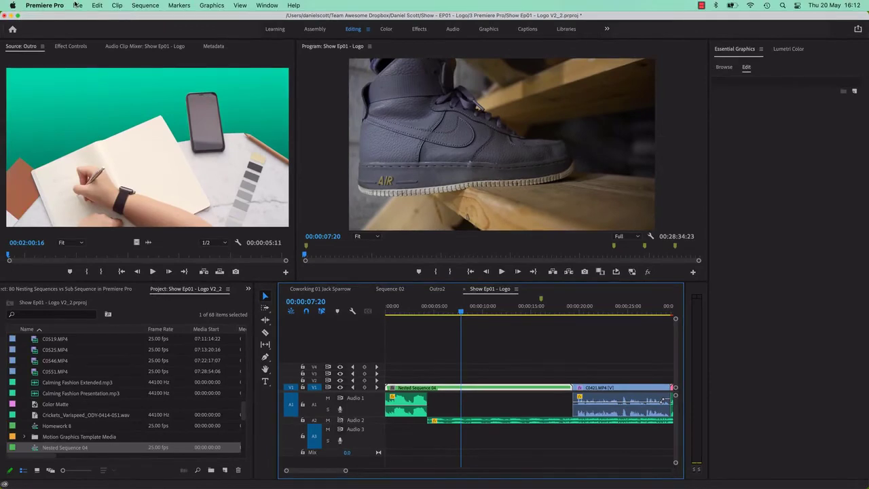
Step: Open recent project '64 Moving mask that follows a face in Premiere Pro' and preview its beach sequence
{"action": "left_click", "coordinate": [77, 5]}
{"action": "mouse_move", "coordinate": [112, 59]}
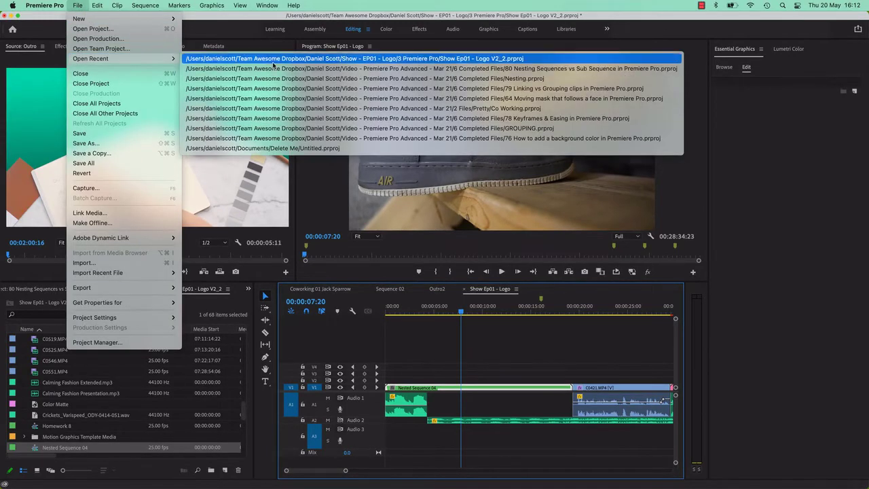
{"action": "left_click", "coordinate": [548, 99]}
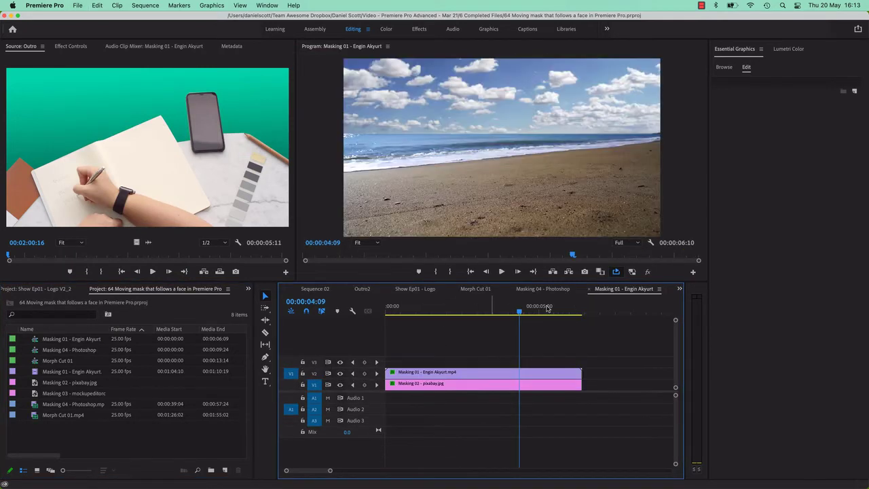
{"action": "key", "text": "Home"}
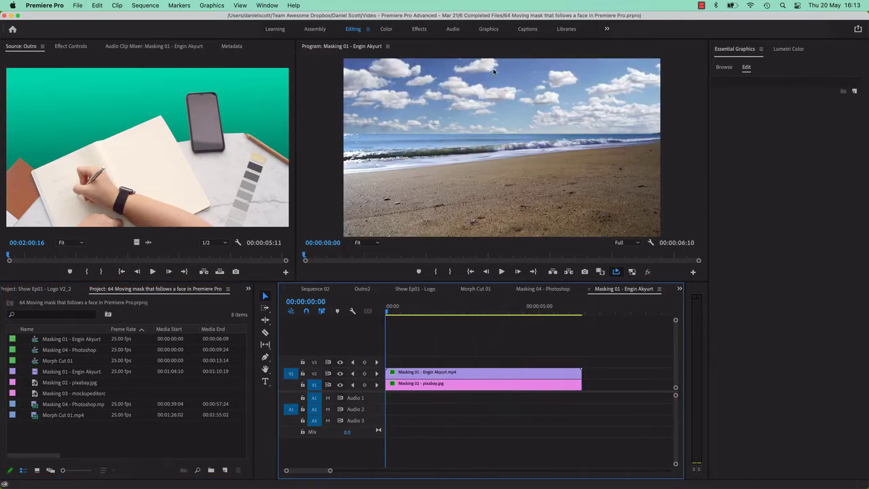
{"action": "key", "text": "space"}
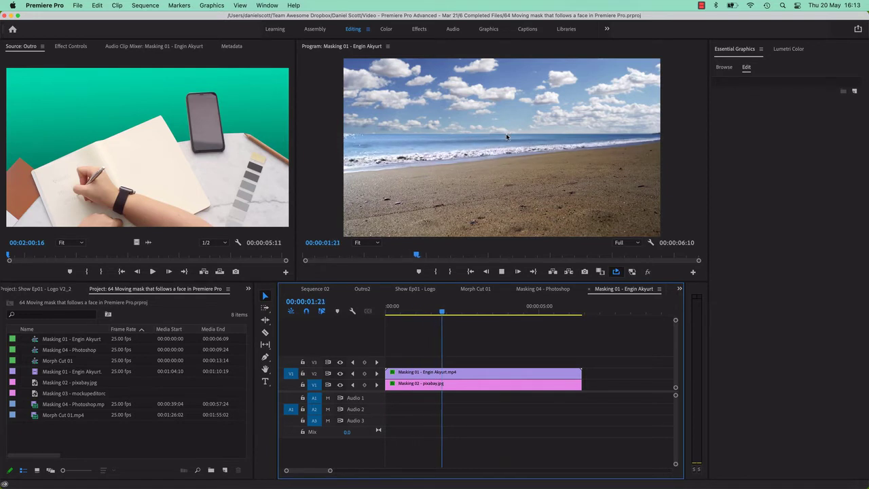
{"action": "left_click", "coordinate": [501, 271]}
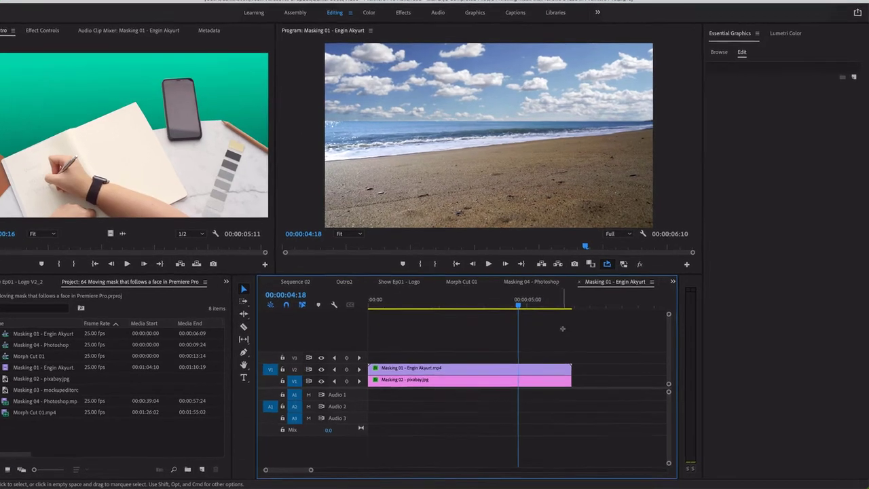
Step: Select both stacked Masking beach clips and choose Nest to bring up the naming prompt
{"action": "left_click_drag", "start_coordinate": [579, 337], "coordinate": [452, 381]}
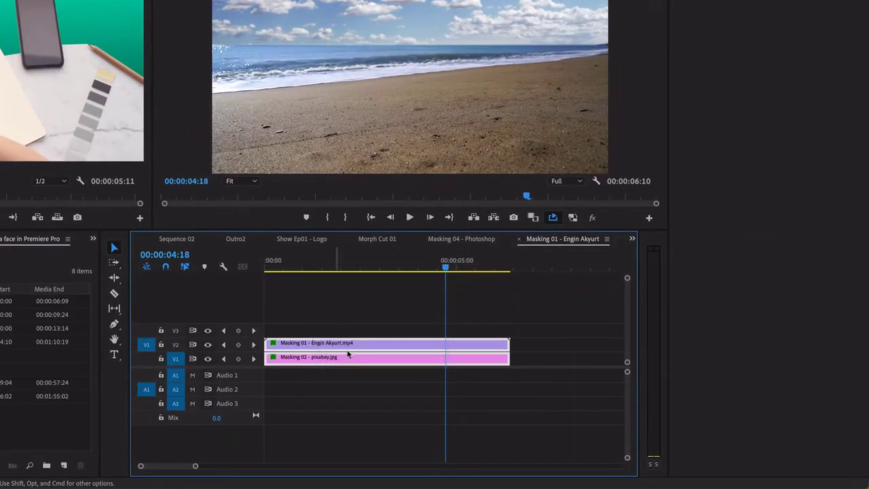
{"action": "right_click", "coordinate": [359, 347]}
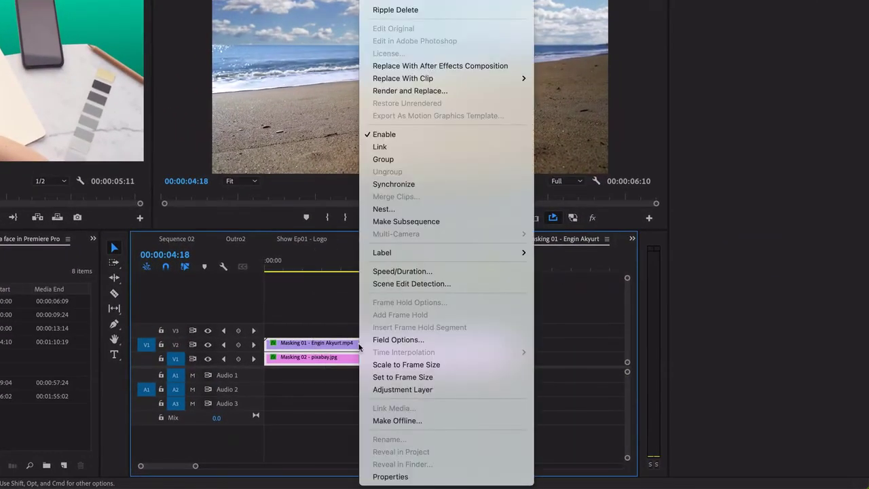
{"action": "left_click", "coordinate": [399, 208]}
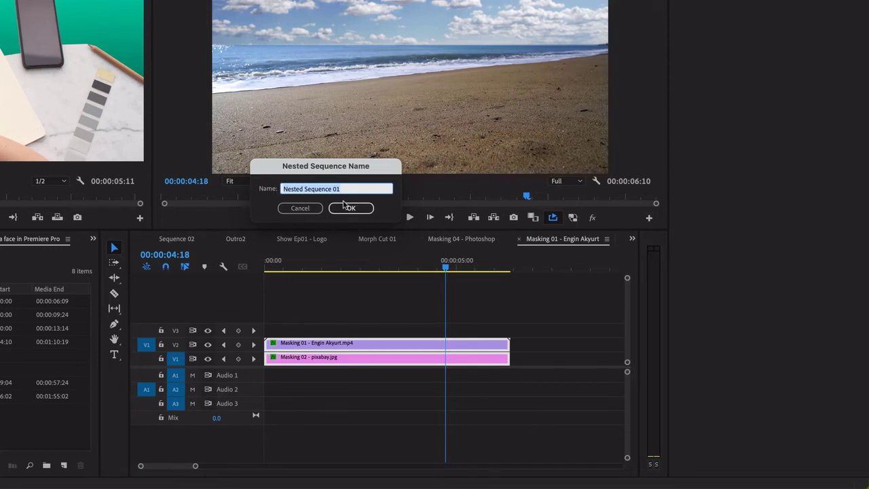
Step: Name the nest 'Ocean' and add a starting Scale keyframe at its first frame
{"action": "type", "text": "Ocean"}
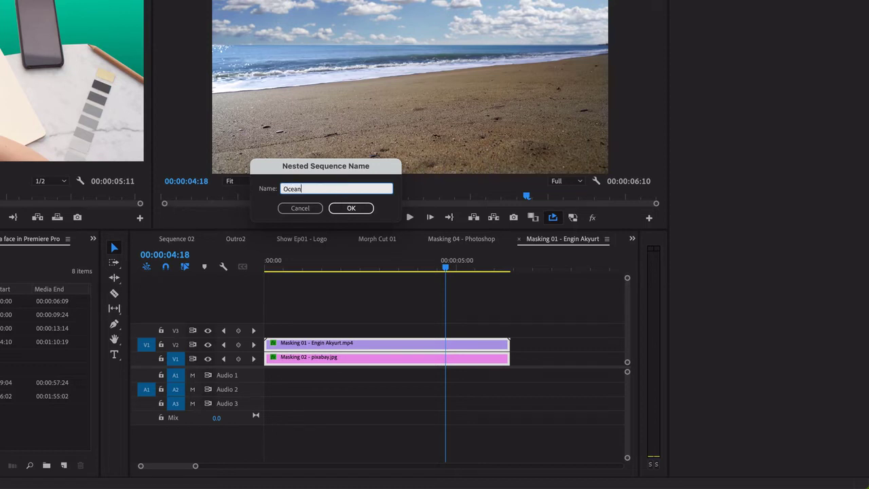
{"action": "key", "text": "Return"}
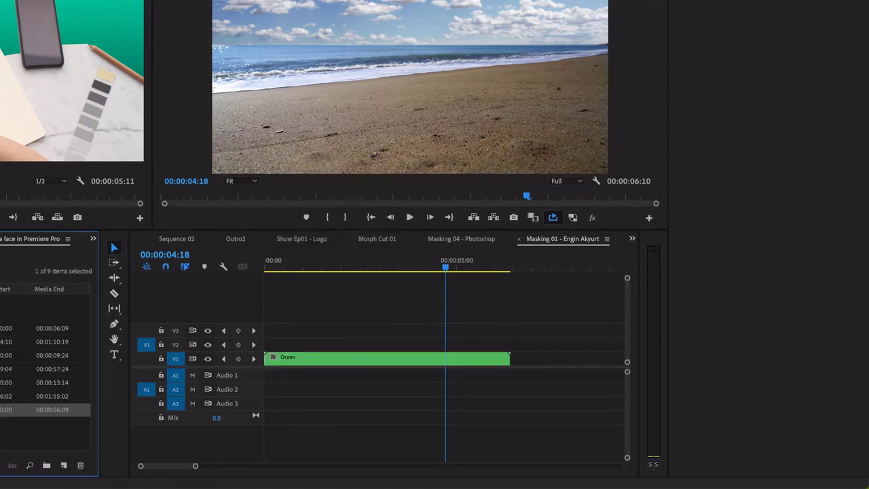
{"action": "left_click", "coordinate": [386, 356]}
{"action": "left_click_drag", "start_coordinate": [387, 267], "coordinate": [241, 276]}
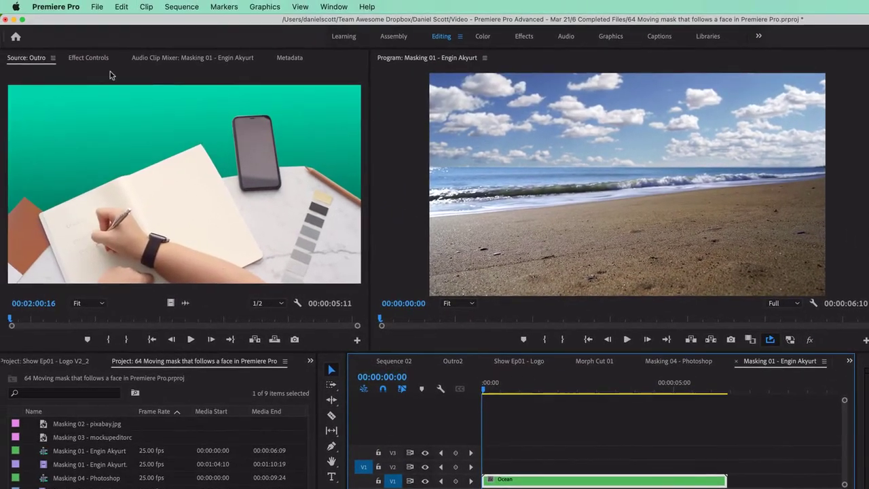
{"action": "left_click", "coordinate": [95, 59]}
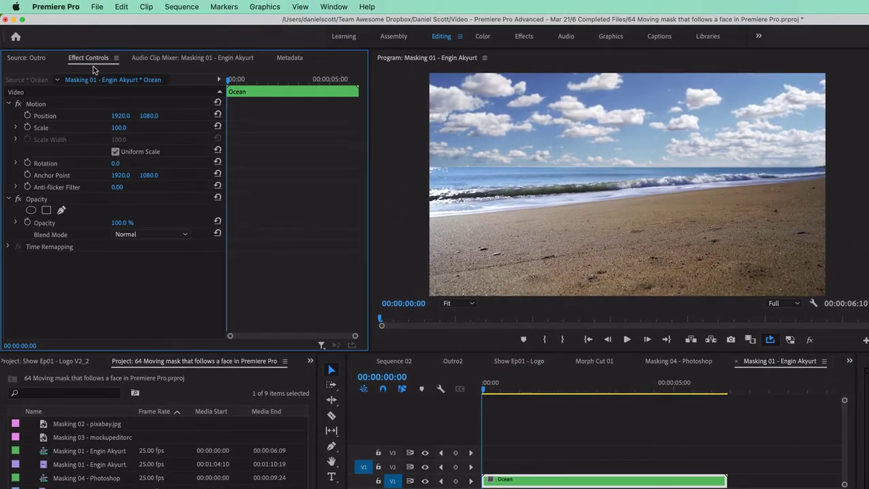
{"action": "left_click", "coordinate": [28, 128]}
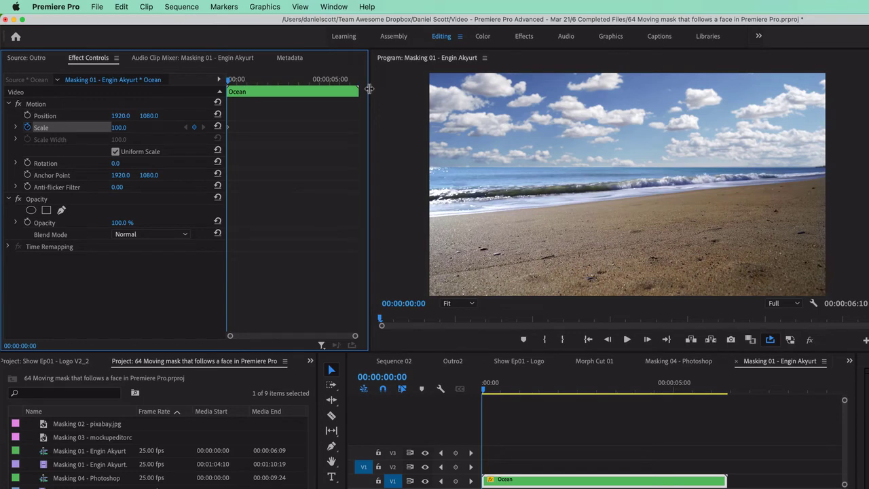
Step: Set Scale to 110 on the clip's last frame, then play back the slow zoom
{"action": "left_click_drag", "start_coordinate": [583, 385], "coordinate": [730, 389]}
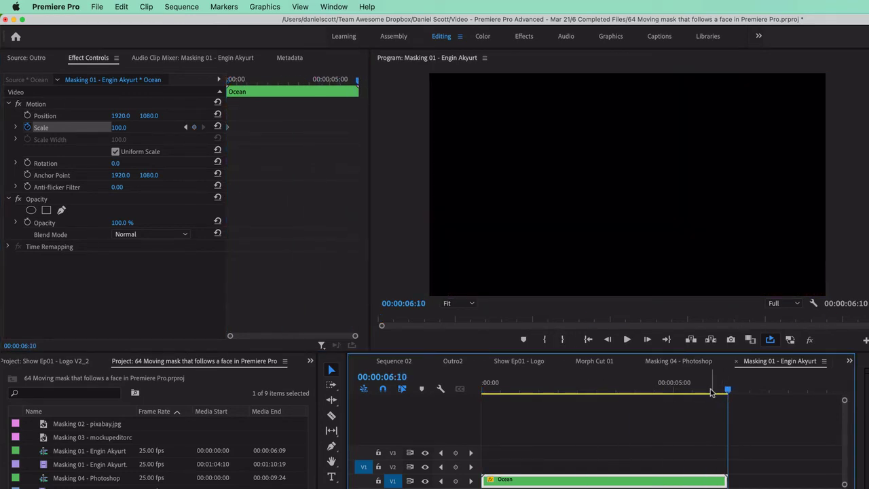
{"action": "key", "text": "Left"}
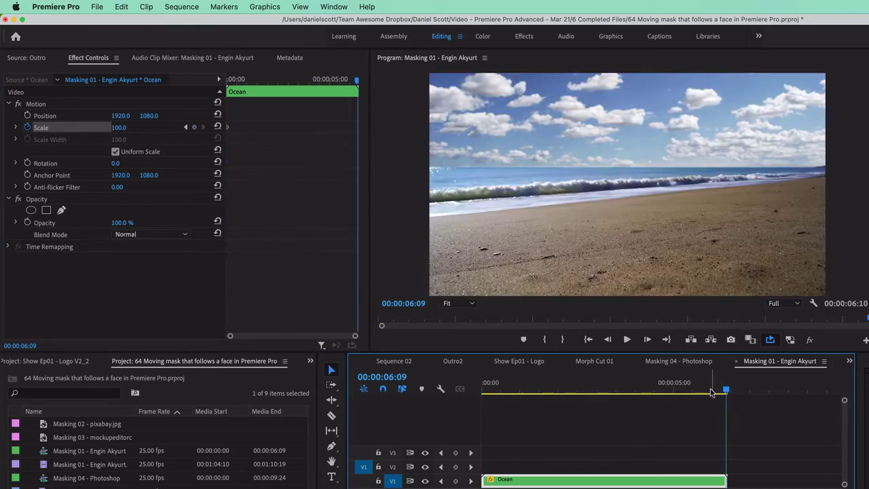
{"action": "left_click", "coordinate": [104, 134]}
{"action": "left_click_drag", "start_coordinate": [119, 128], "coordinate": [138, 128]}
{"action": "left_click", "coordinate": [126, 127]}
{"action": "type", "text": "110"}
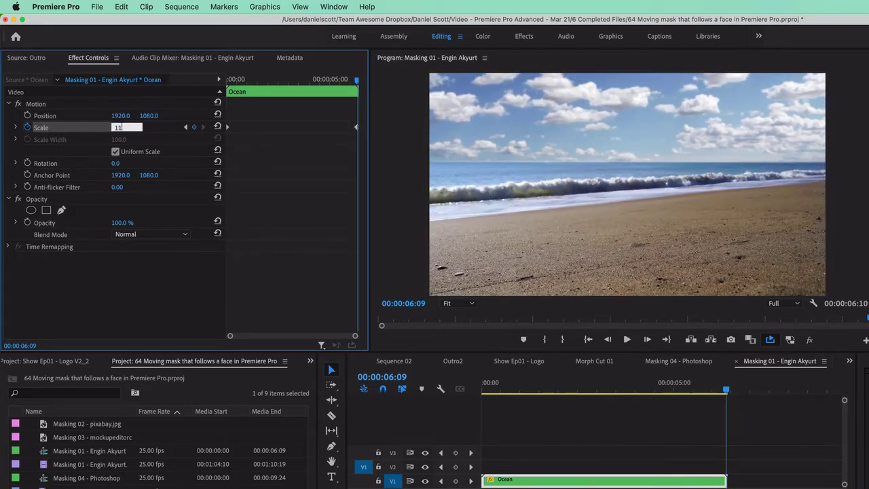
{"action": "key", "text": "Return"}
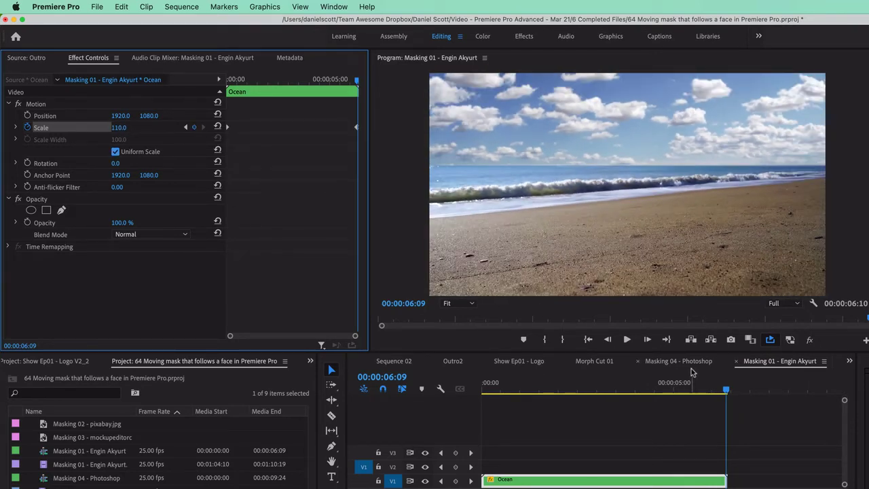
{"action": "left_click_drag", "start_coordinate": [693, 383], "coordinate": [380, 380]}
{"action": "key", "text": "space"}
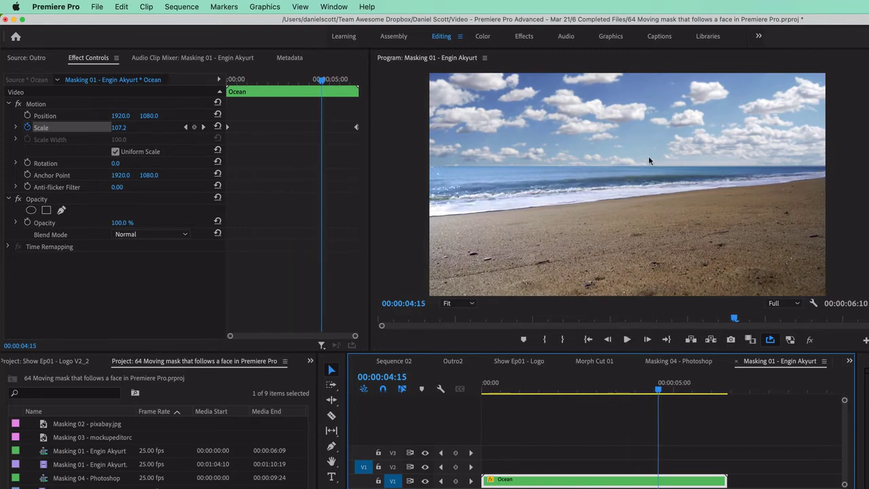
{"action": "key", "text": "space"}
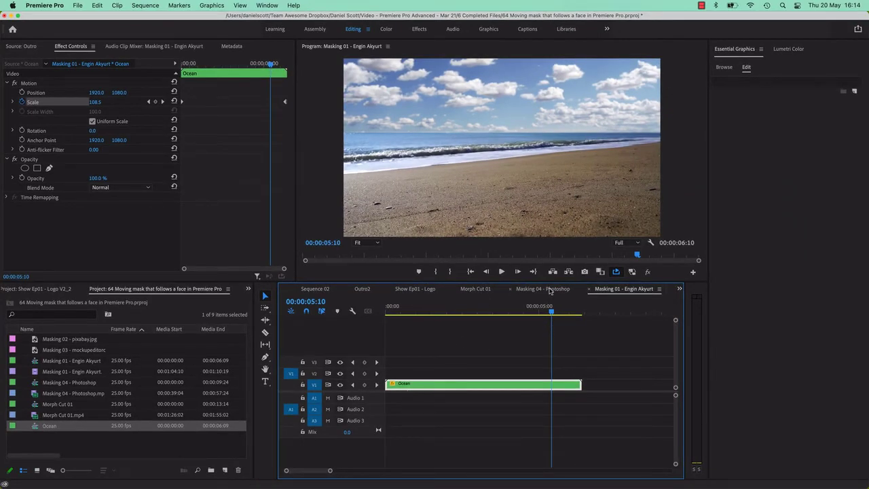
Step: Make the 80 Nesting Sequences vs Sub Sequence project the active project
{"action": "left_click", "coordinate": [470, 291]}
{"action": "left_click", "coordinate": [427, 290]}
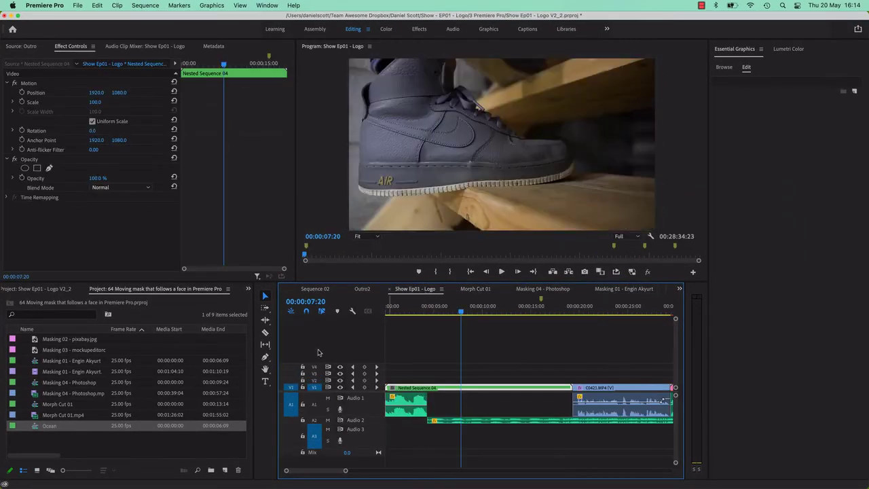
{"action": "left_click", "coordinate": [52, 289]}
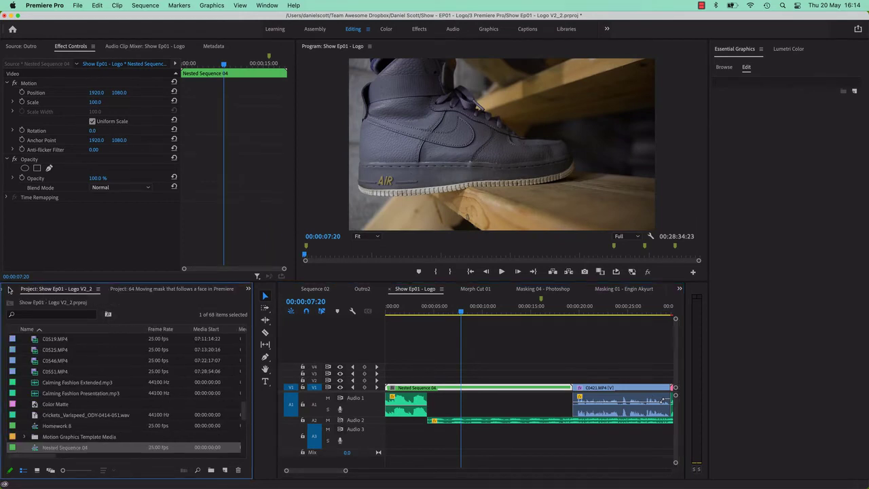
{"action": "left_click", "coordinate": [132, 289]}
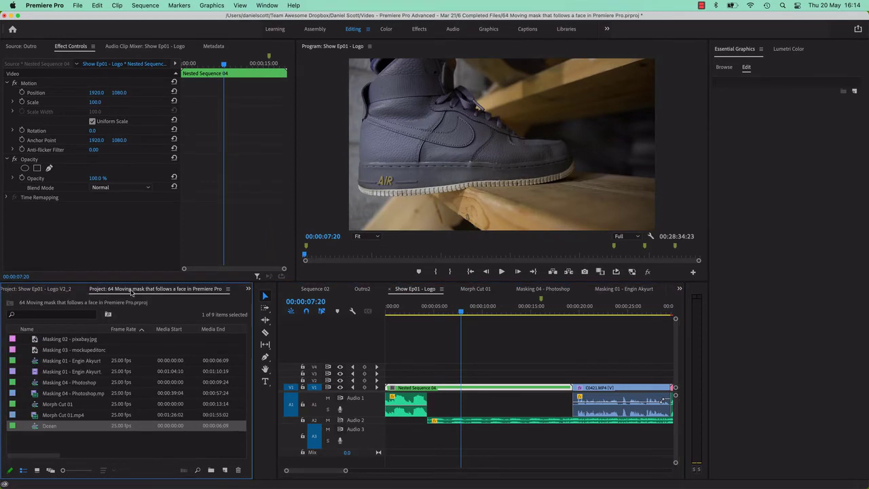
{"action": "left_click", "coordinate": [247, 289]}
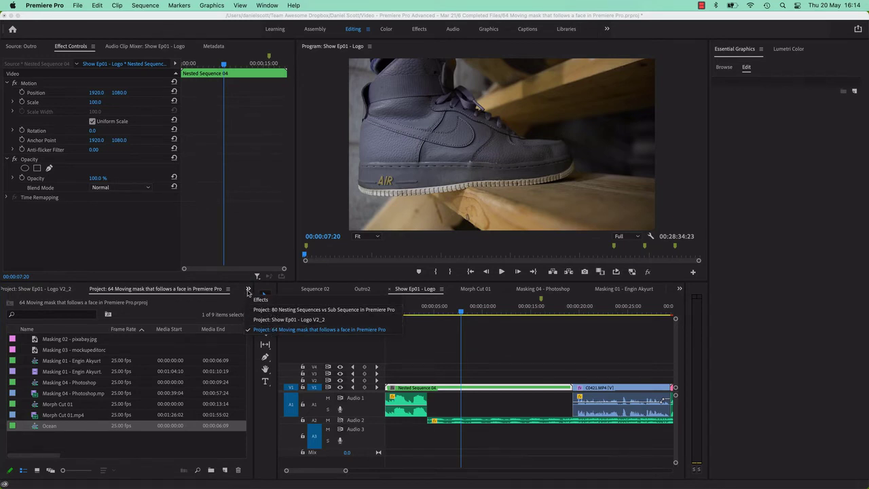
{"action": "left_click", "coordinate": [291, 312]}
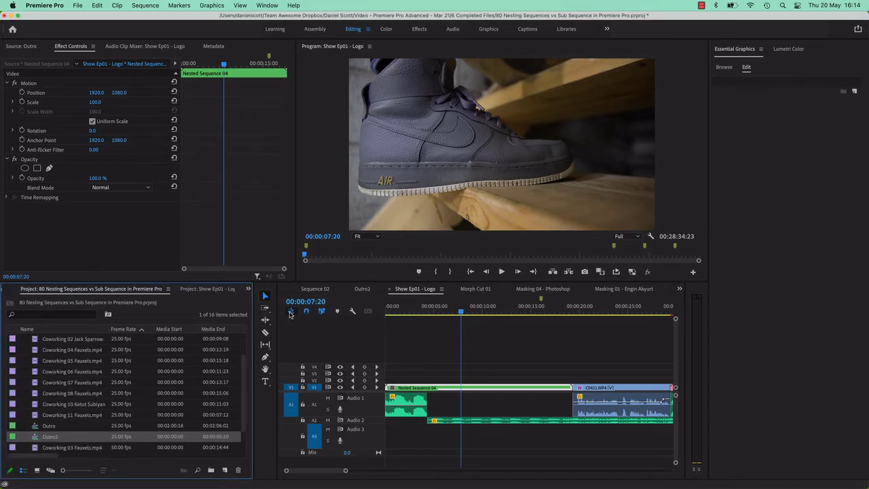
Step: Close all other projects, saving the moving-mask and Show Ep01 - Logo V2_2 projects
{"action": "left_click", "coordinate": [76, 5]}
{"action": "left_click", "coordinate": [113, 115]}
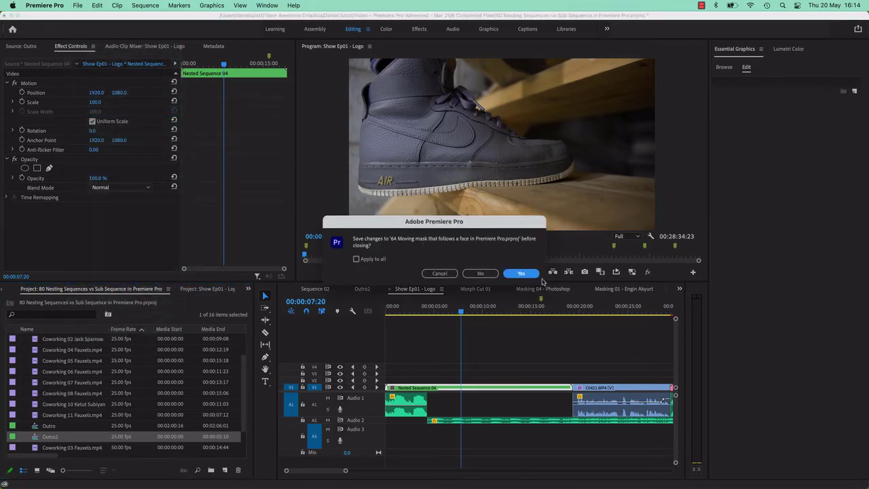
{"action": "left_click", "coordinate": [532, 274]}
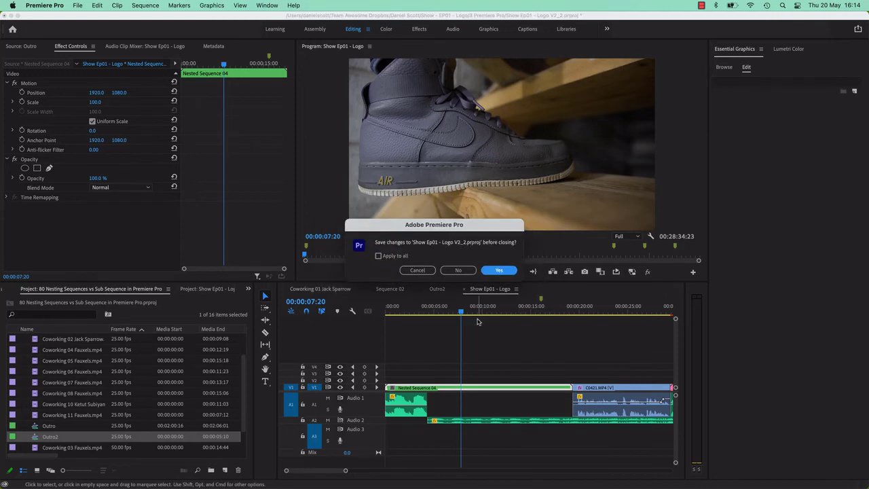
{"action": "left_click", "coordinate": [459, 270]}
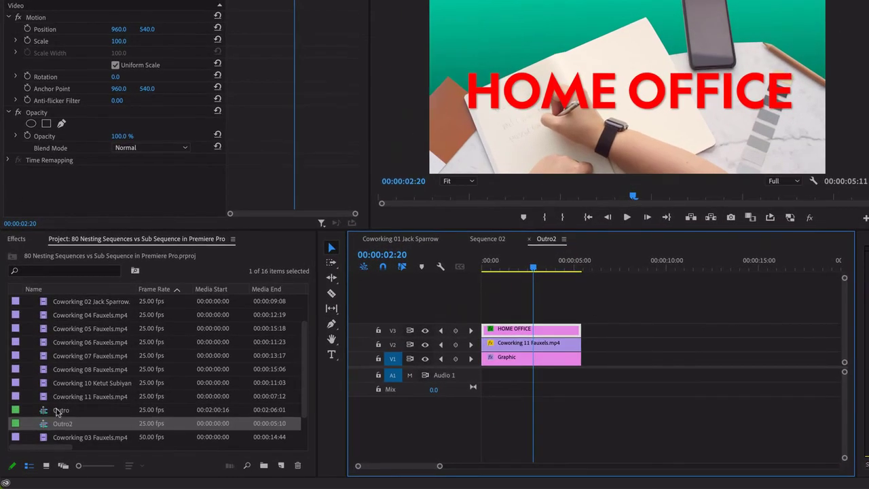
Step: Delete the Outro2 sequence from the project, confirming removal of its clip references
{"action": "left_click", "coordinate": [33, 427]}
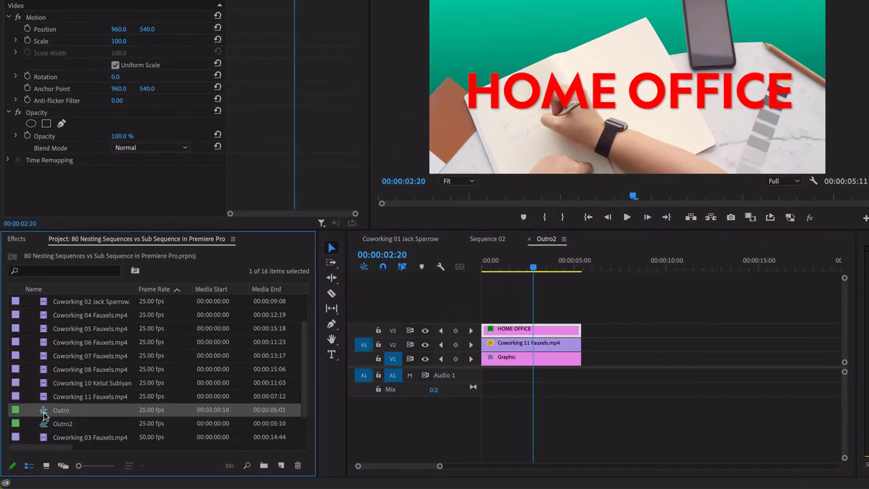
{"action": "left_click", "coordinate": [46, 426]}
{"action": "key", "text": "Delete"}
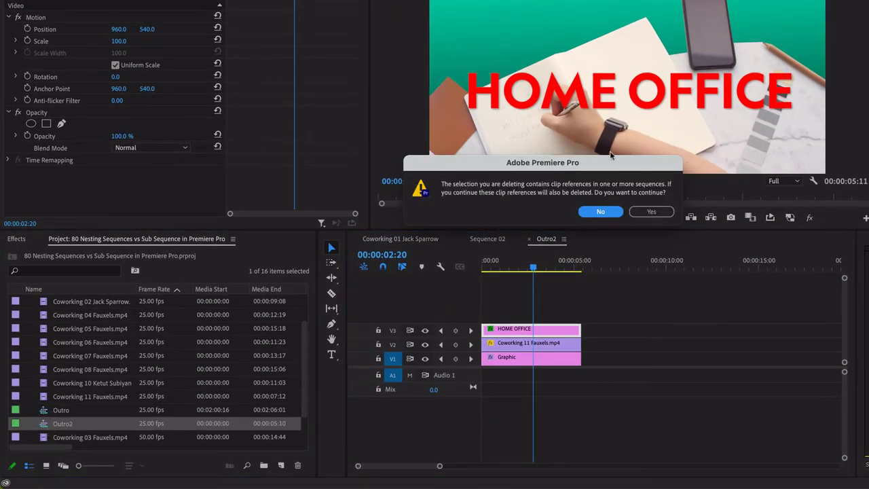
{"action": "left_click", "coordinate": [665, 214]}
Step: Select the Outro sequence and put the Sequence 02 playhead at its end, 00:00:41:00
{"action": "left_click", "coordinate": [68, 409]}
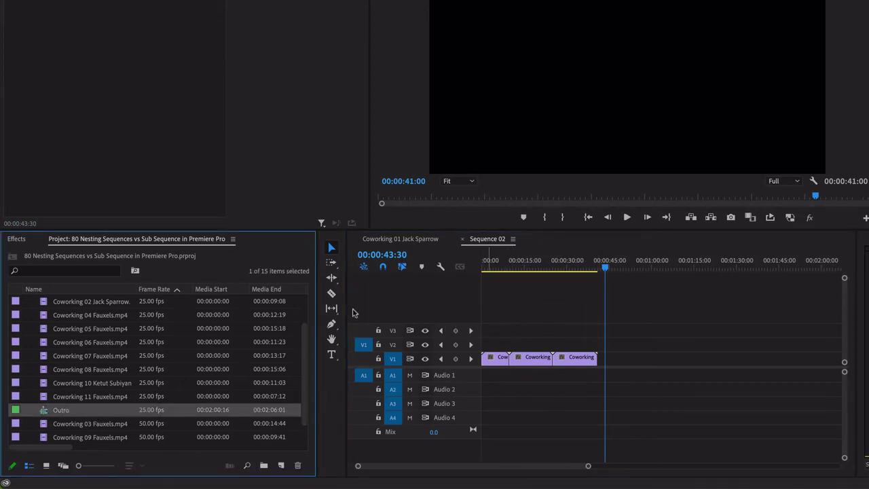
{"action": "left_click", "coordinate": [555, 265]}
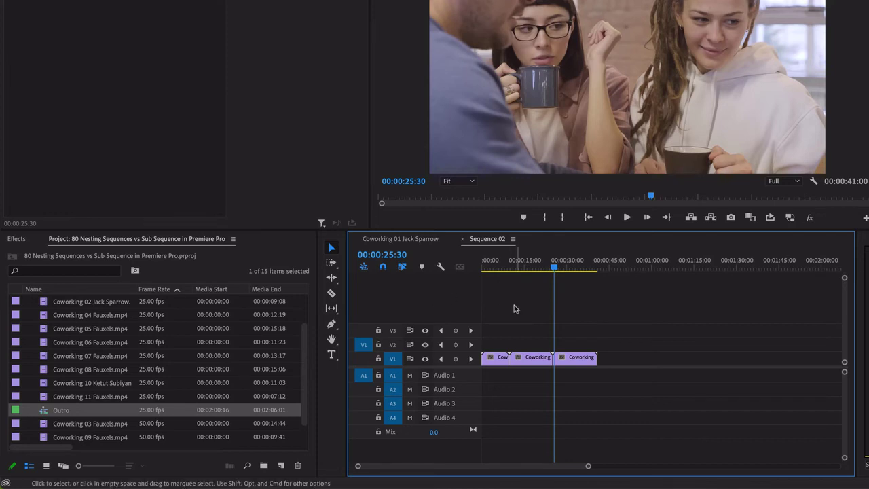
{"action": "left_click_drag", "start_coordinate": [560, 267], "coordinate": [598, 272]}
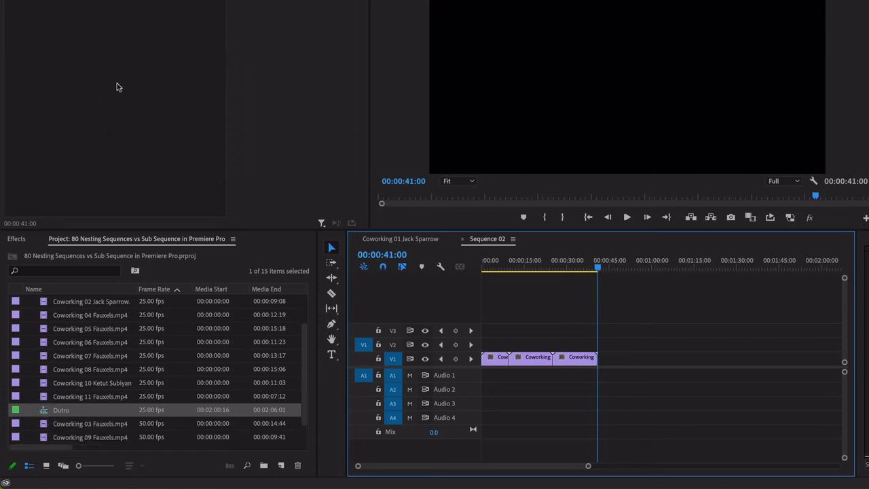
{"action": "left_click", "coordinate": [61, 409]}
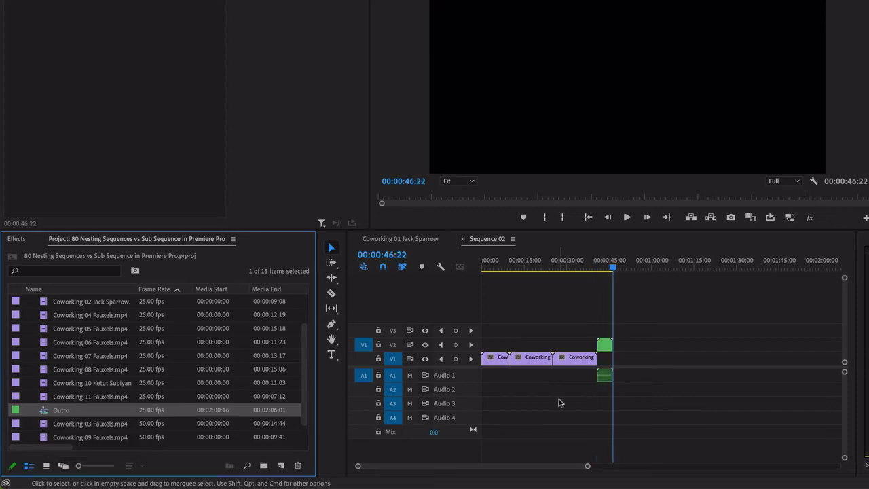
{"action": "key", "text": "ctrl+z"}
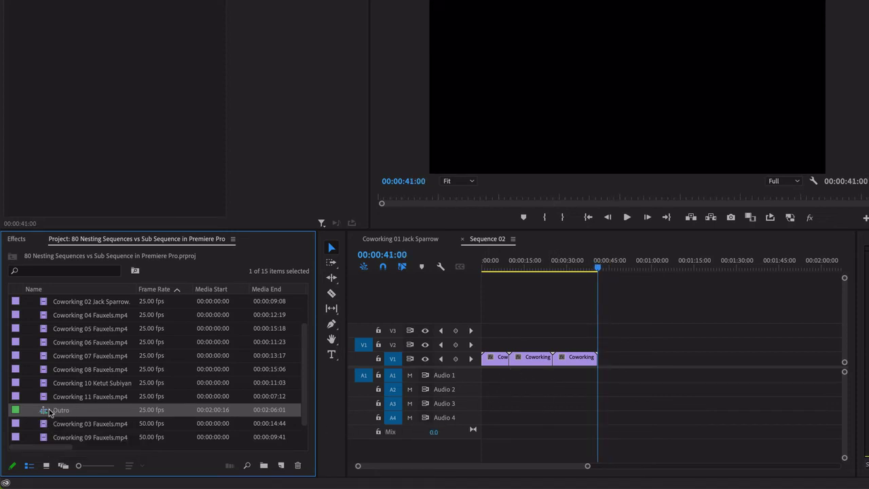
{"action": "left_click", "coordinate": [372, 359]}
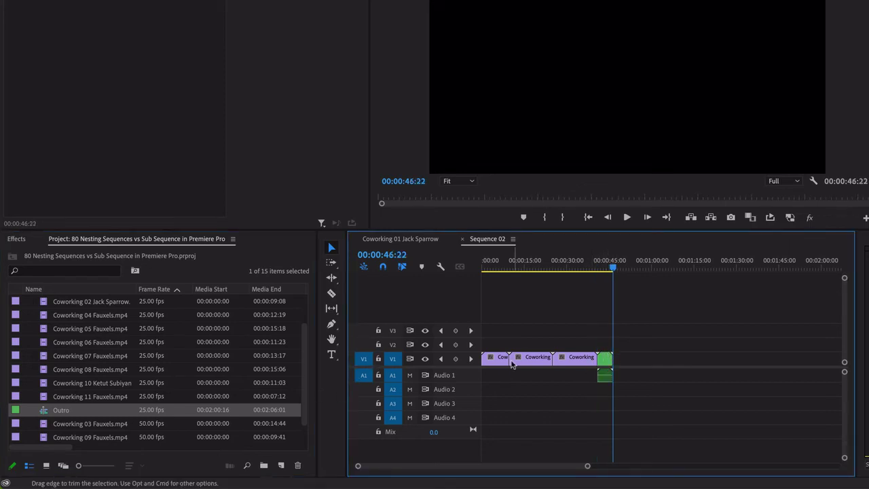
{"action": "key", "text": "super+z"}
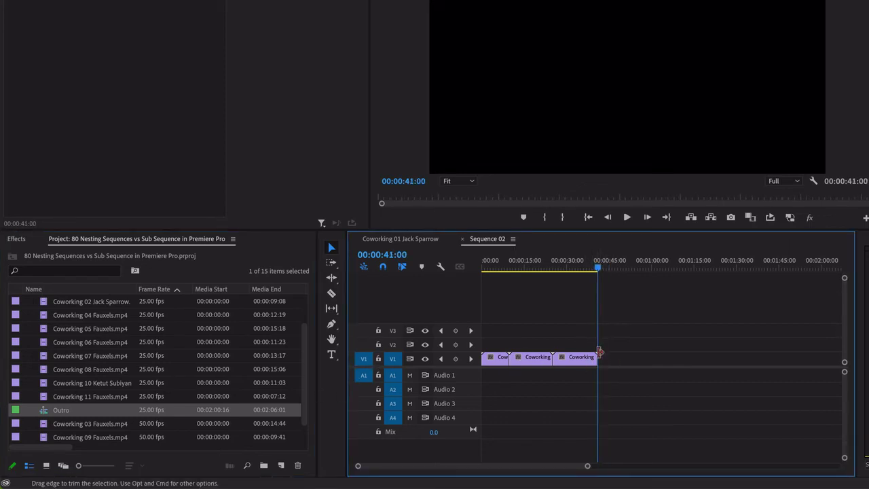
Step: Disable 'Insert and overwrite sequences as nests', insert Outro as individual clips, then re-enable it
{"action": "left_click", "coordinate": [364, 268]}
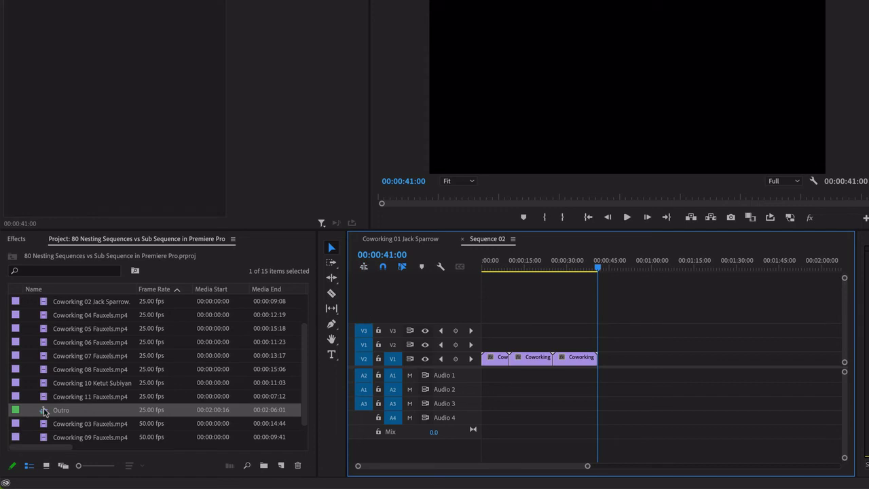
{"action": "key", "text": "comma"}
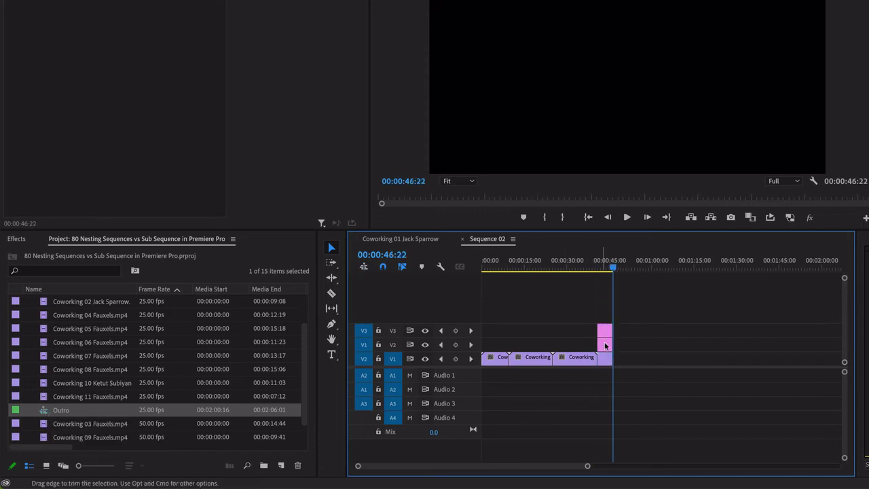
{"action": "left_click", "coordinate": [604, 270]}
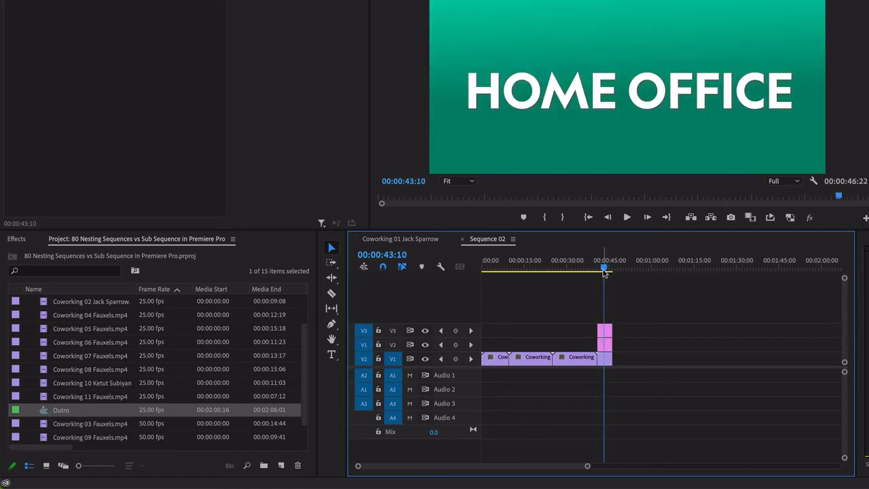
{"action": "left_click_drag", "start_coordinate": [604, 270], "coordinate": [600, 269]}
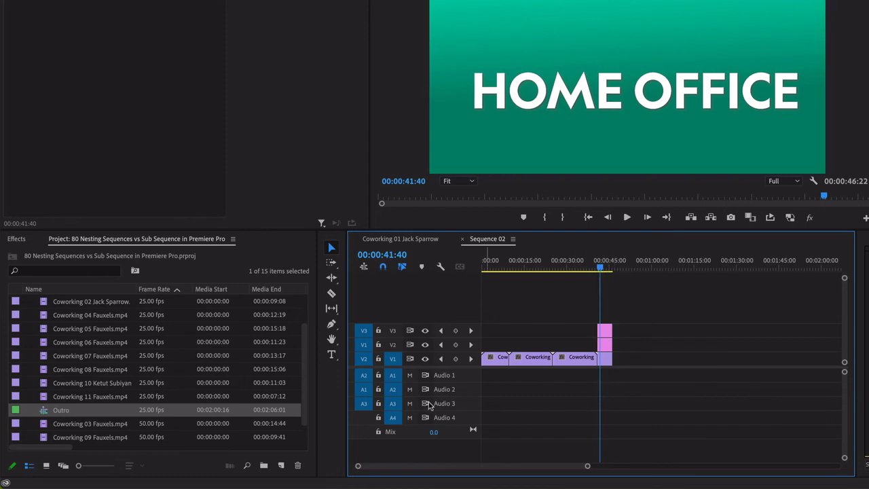
{"action": "left_click", "coordinate": [364, 266]}
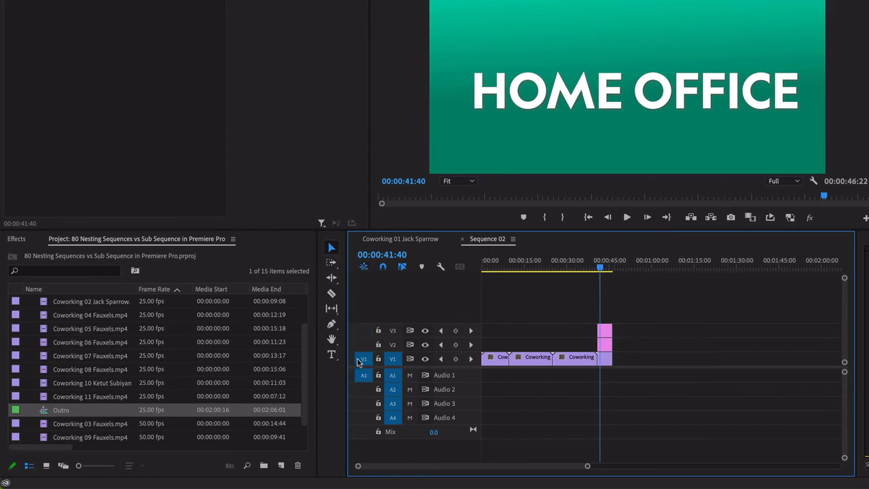